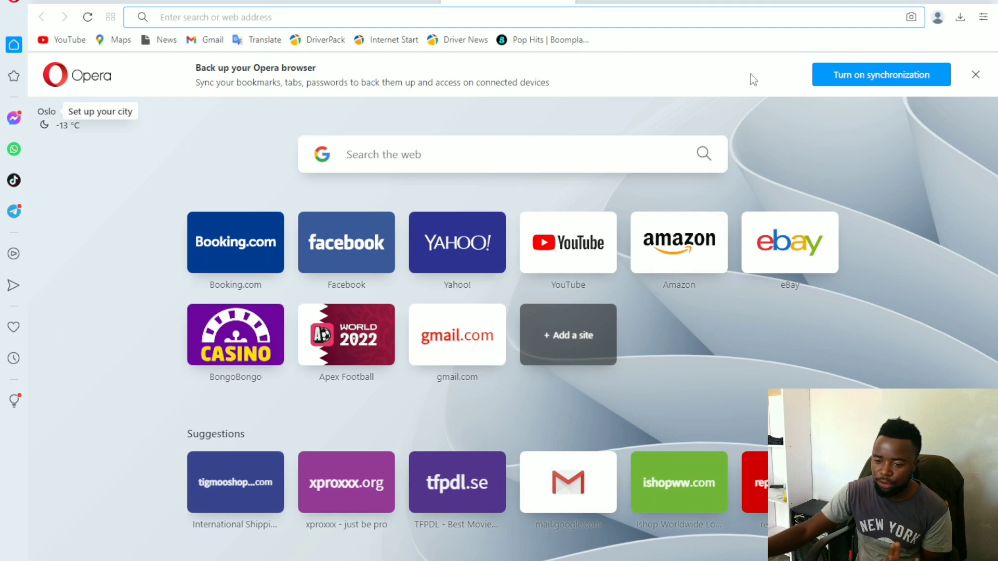
Step: Open the ShopNShip address book and highlight the UK, USA, South Africa and India addresses
click(306, 4)
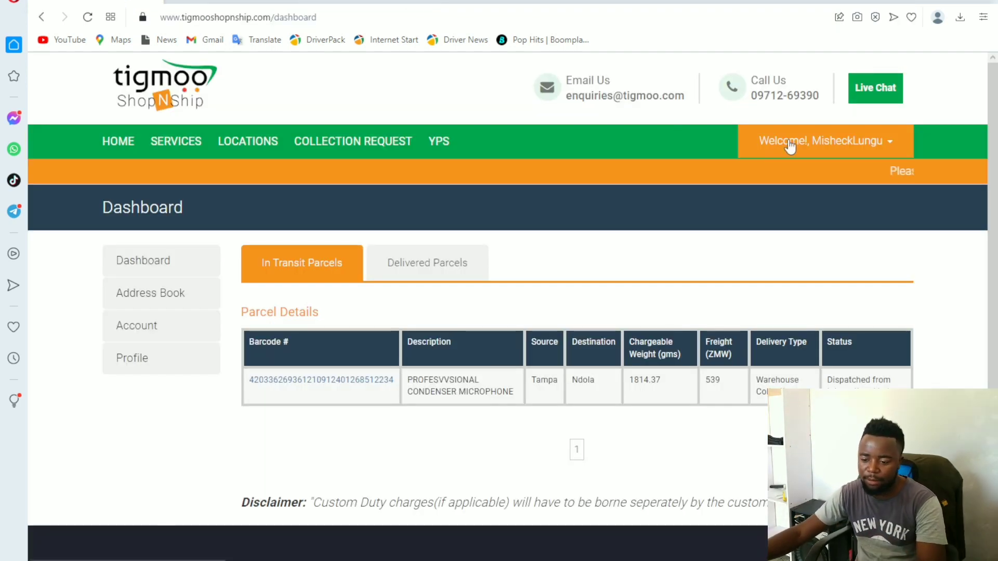
click(417, 268)
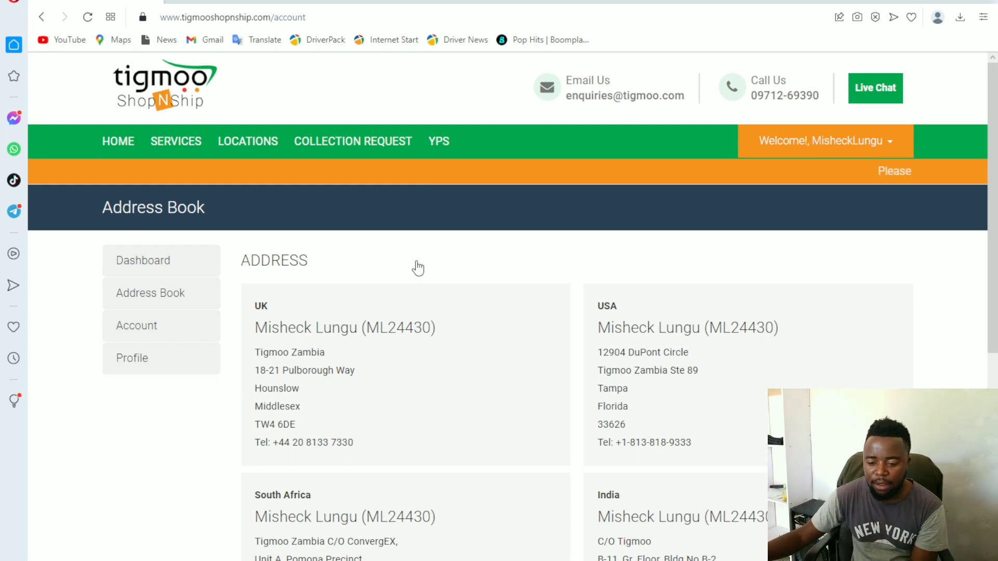
scroll(437, 297, down, 3)
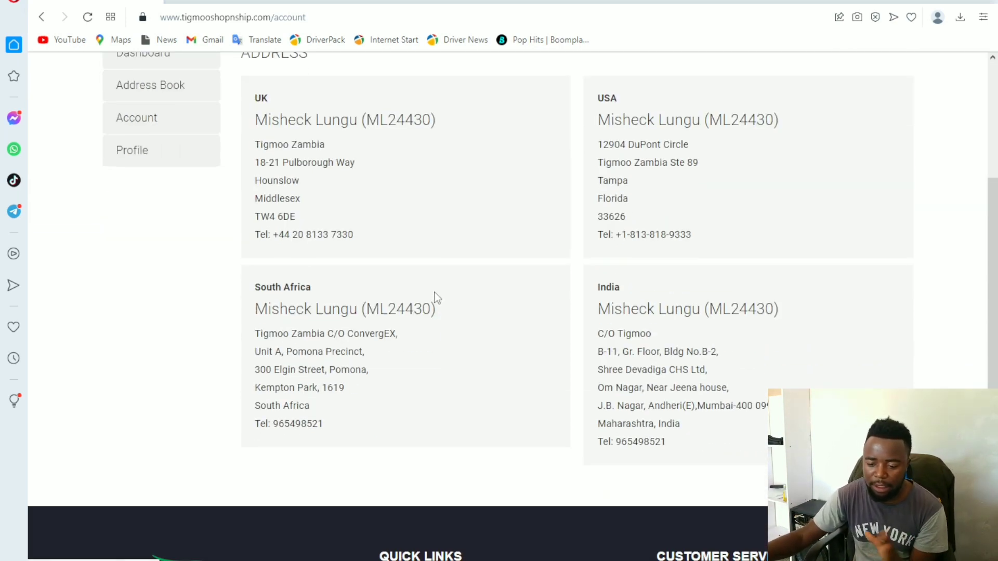
scroll(476, 224, up, 3)
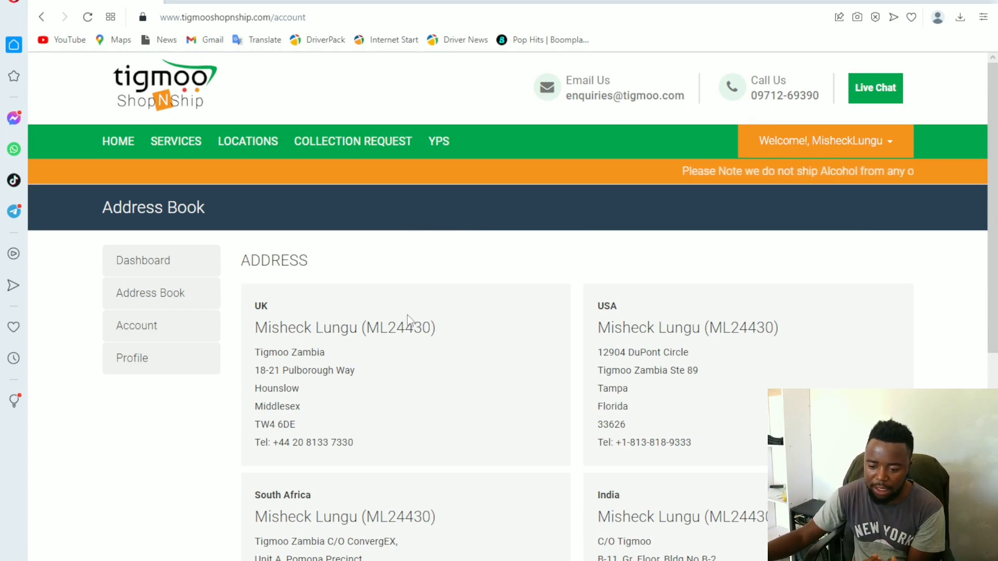
drag(254, 320, 376, 453)
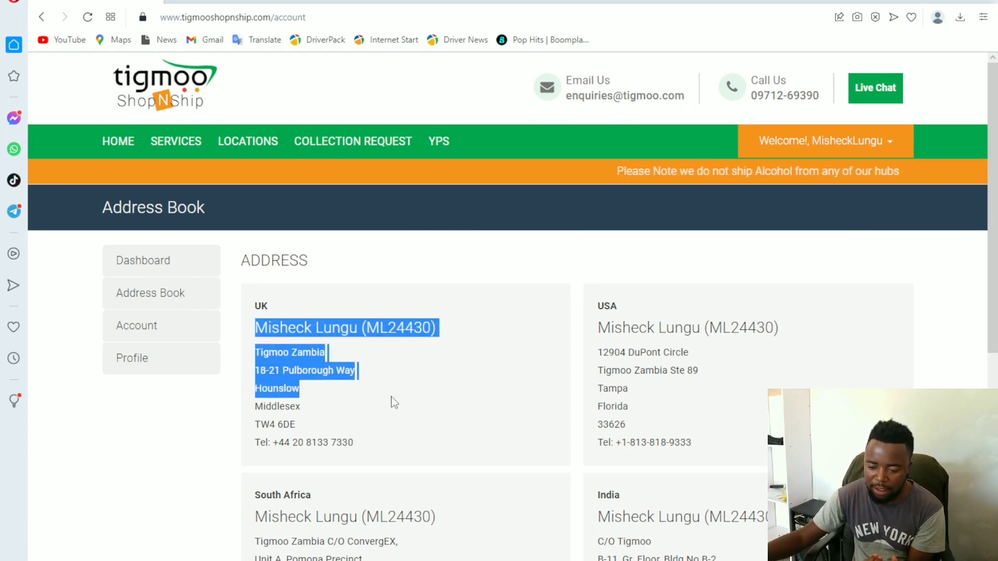
mouse_move(413, 328)
mouse_down()
mouse_move(587, 276)
mouse_move(671, 459)
mouse_up()
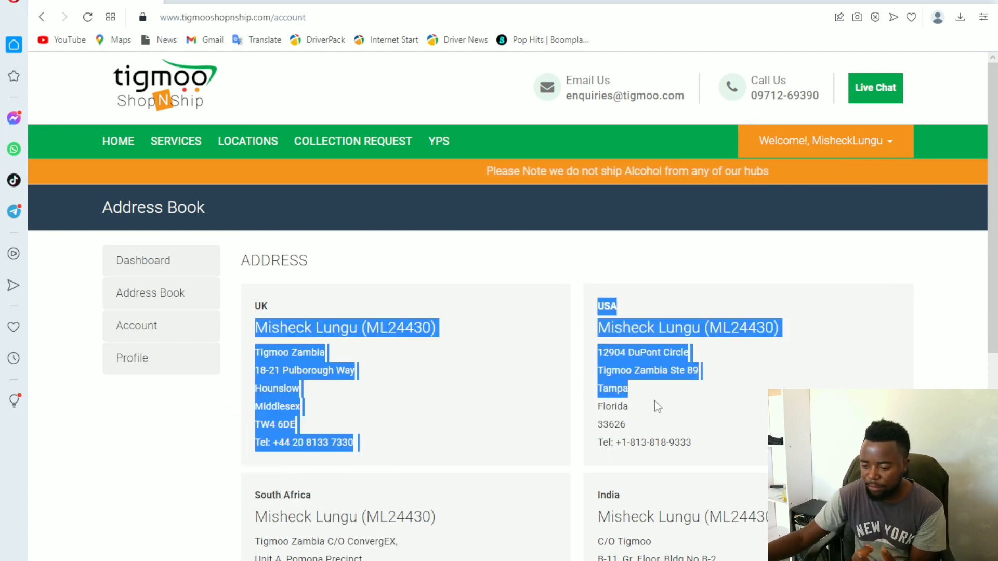
click(725, 460)
scroll(430, 446, down, 3)
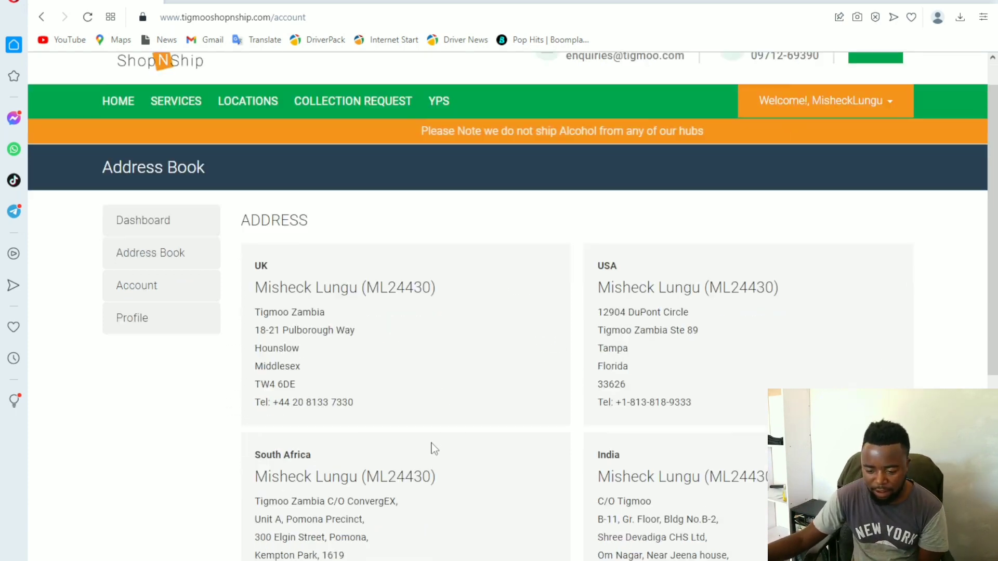
drag(239, 216, 394, 355)
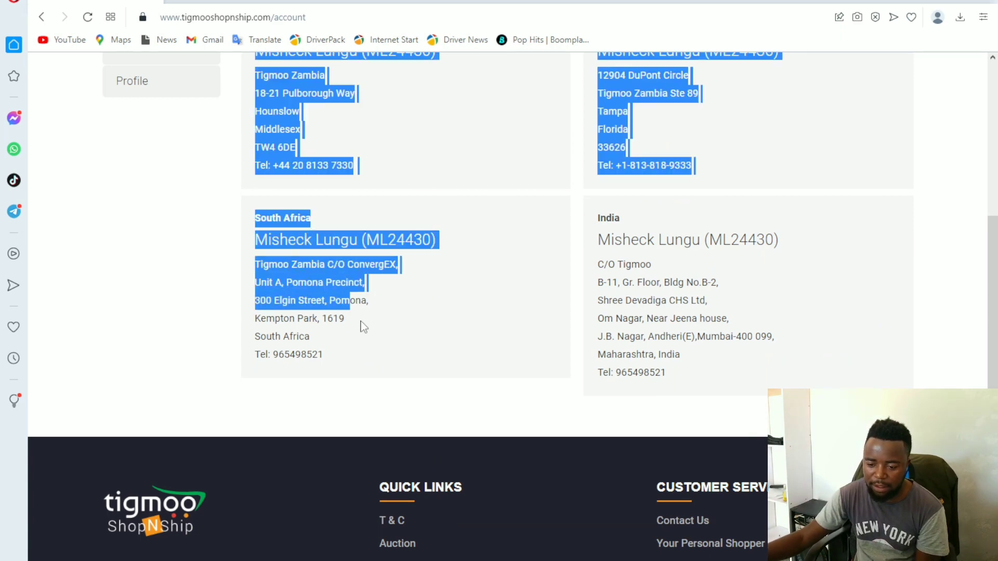
click(525, 296)
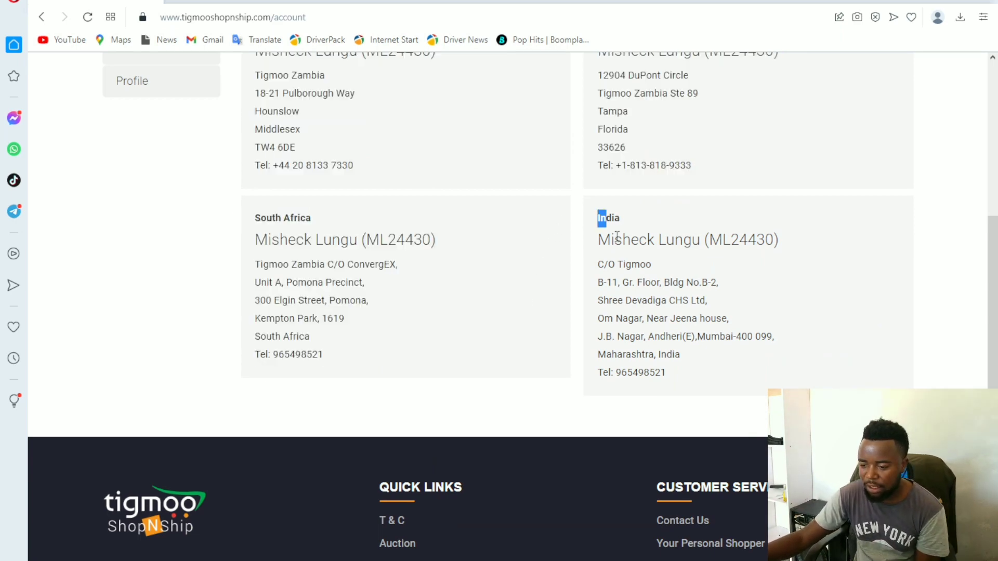
drag(616, 236, 725, 362)
scroll(739, 383, up, 3)
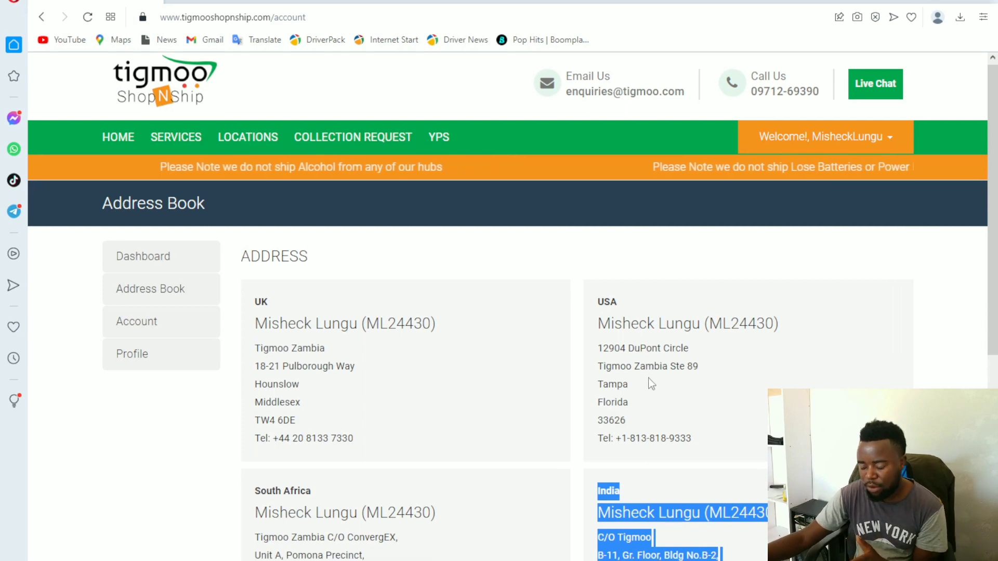
scroll(647, 379, down, 2)
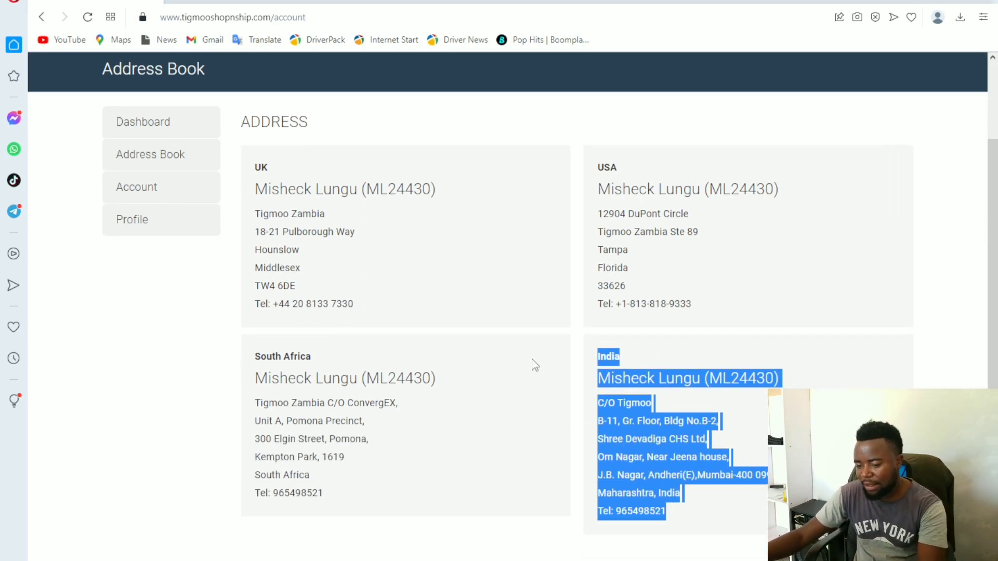
Step: On the iShop addresses page, highlight the China Hub address, its Chinese line and English lines
key(ctrl+Tab)
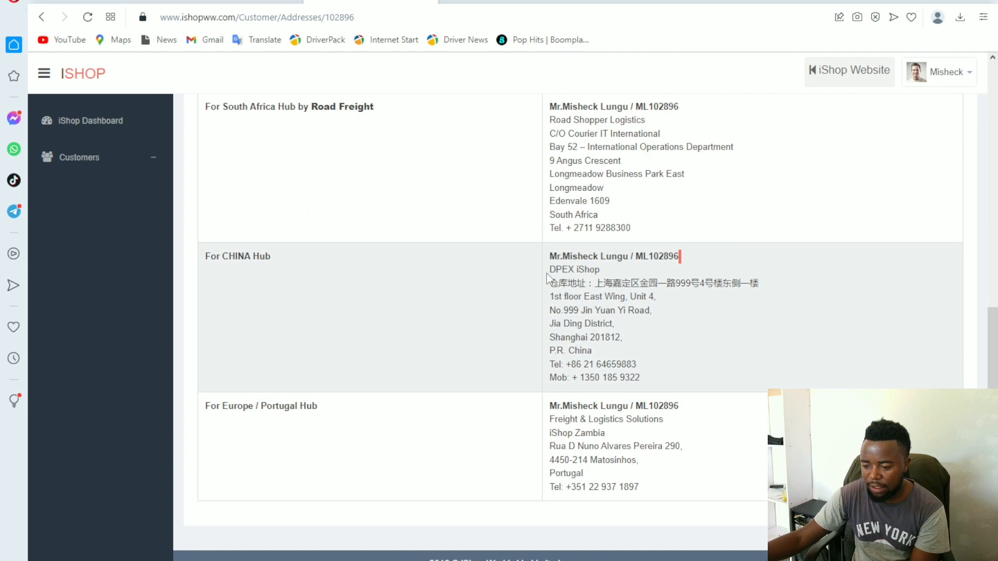
drag(547, 278, 647, 390)
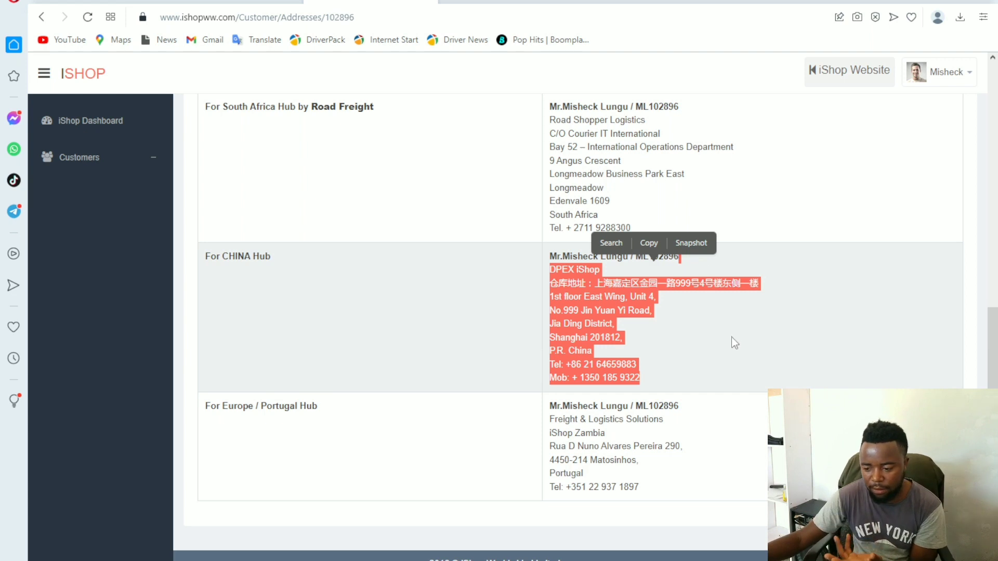
click(617, 252)
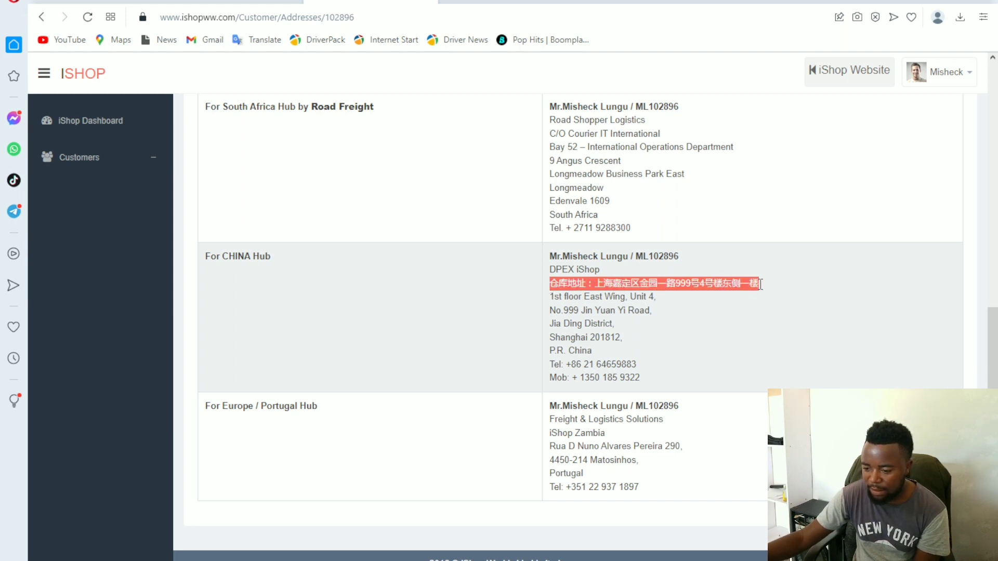
drag(762, 290, 756, 289)
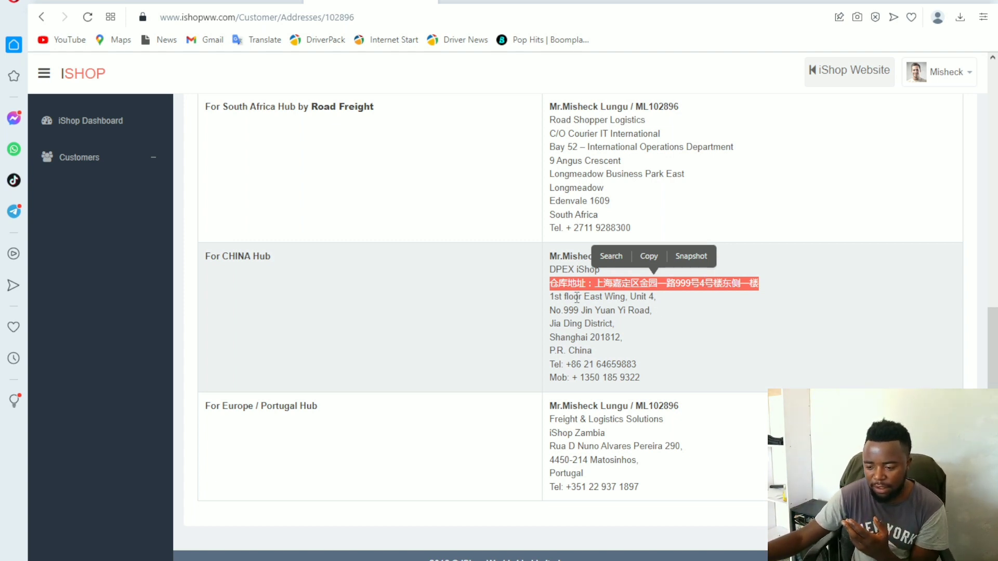
mouse_move(550, 302)
mouse_down()
mouse_move(648, 383)
mouse_move(651, 348)
mouse_up()
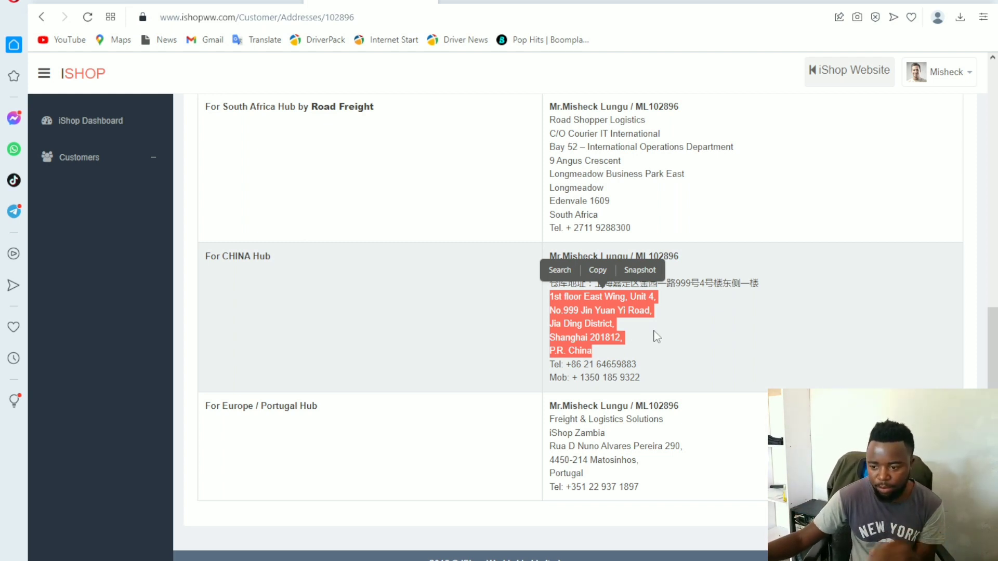
click(659, 331)
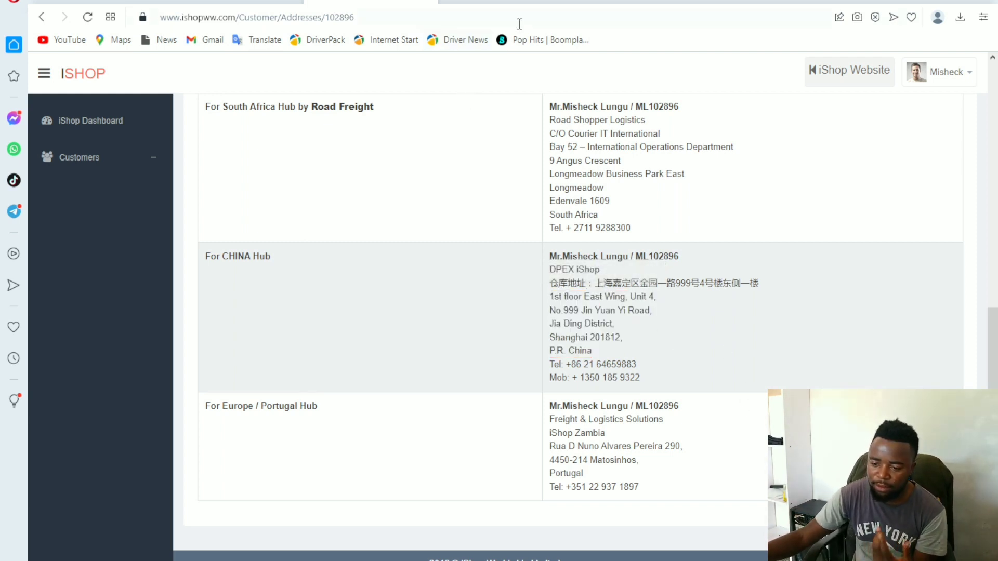
Step: Open a new Opera tab and search the web for alibaba.com
key(ctrl+t)
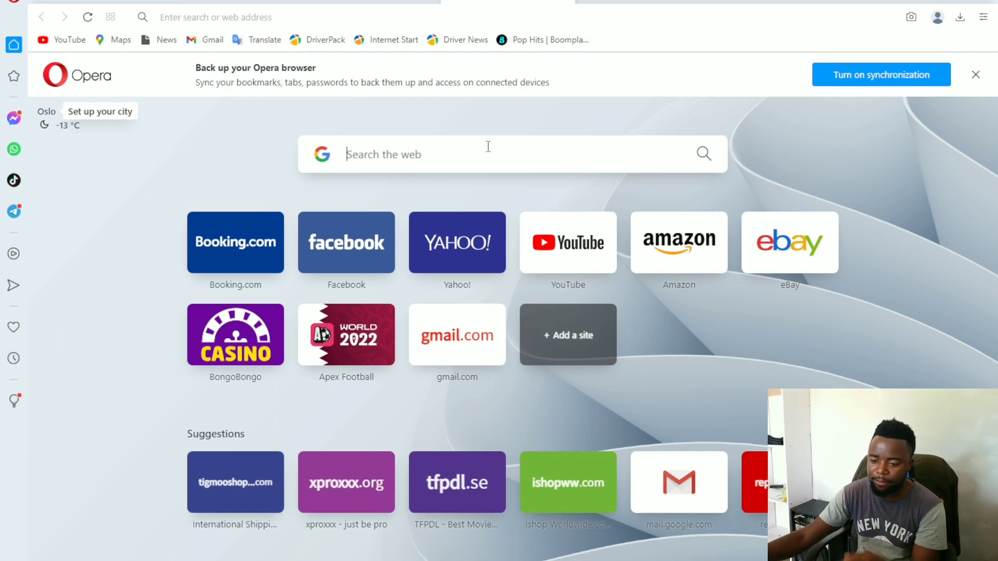
text(ali)
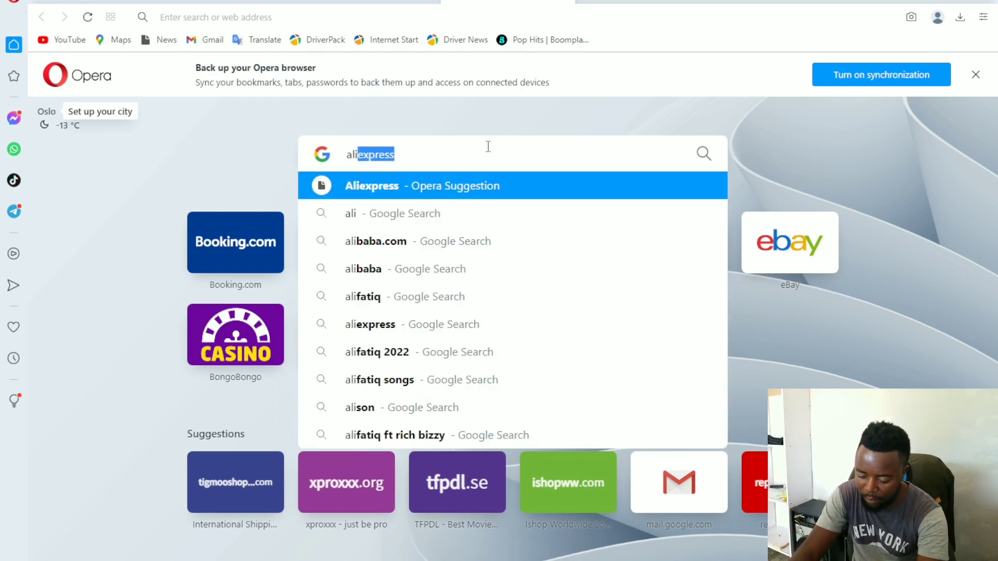
text(baba)
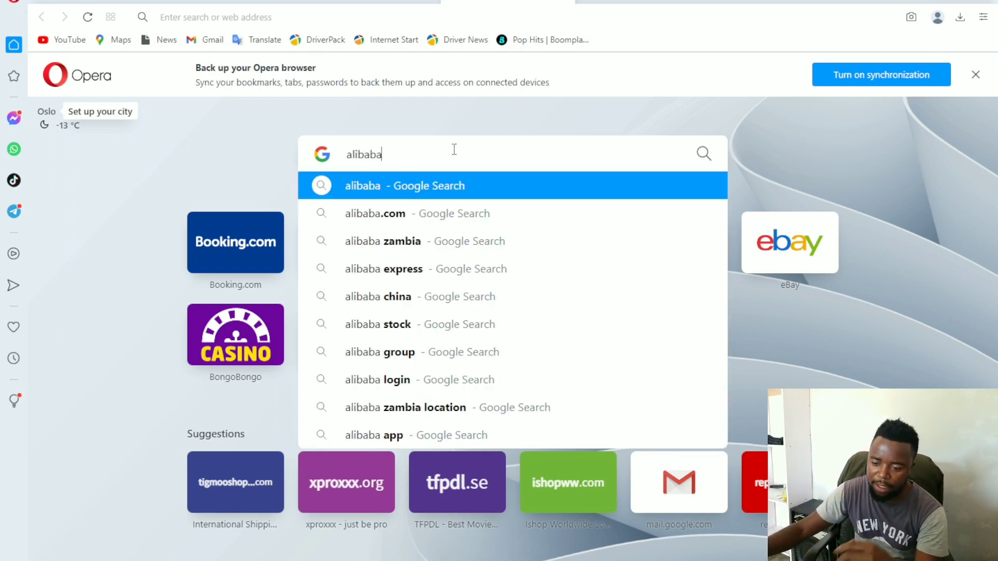
click(523, 217)
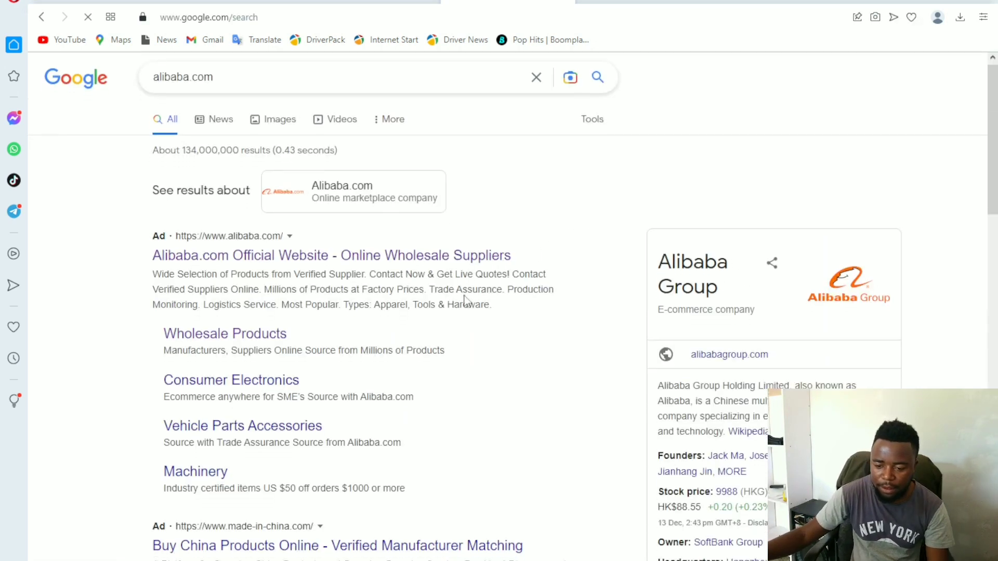
scroll(380, 301, down, 1)
scroll(380, 297, down, 2)
scroll(380, 298, down, 2)
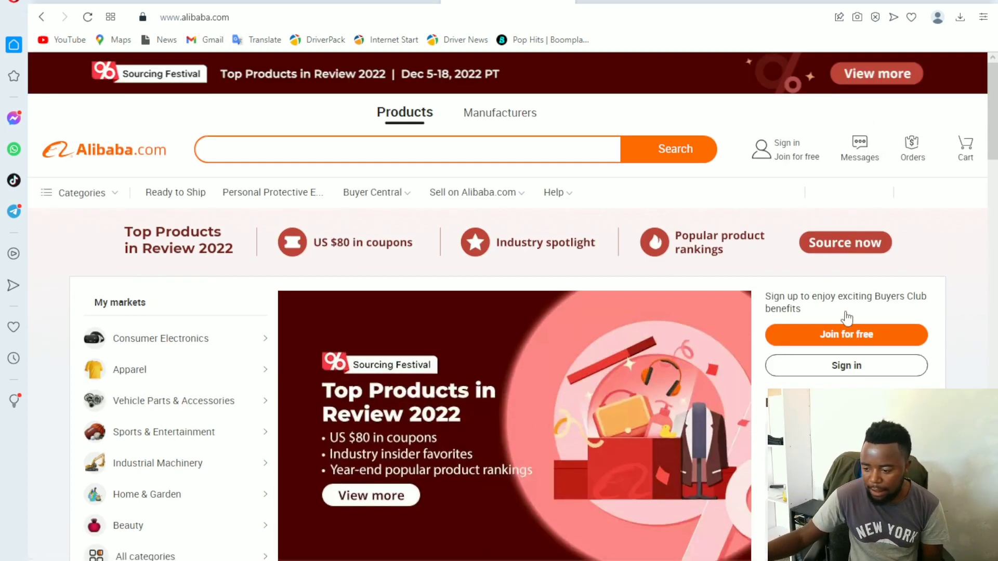
Step: Sign in to Alibaba.com using the first listed Google account
click(884, 369)
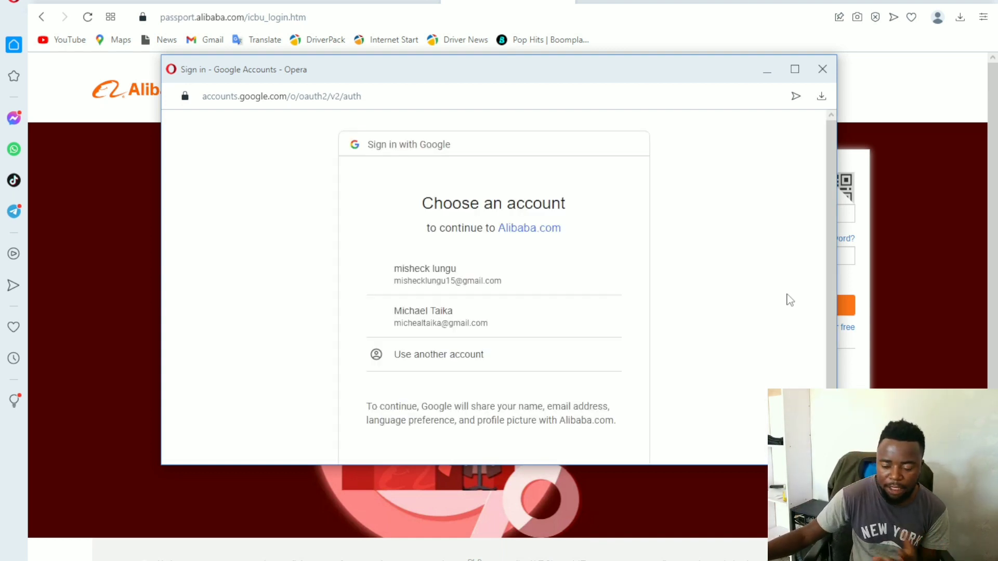
click(437, 280)
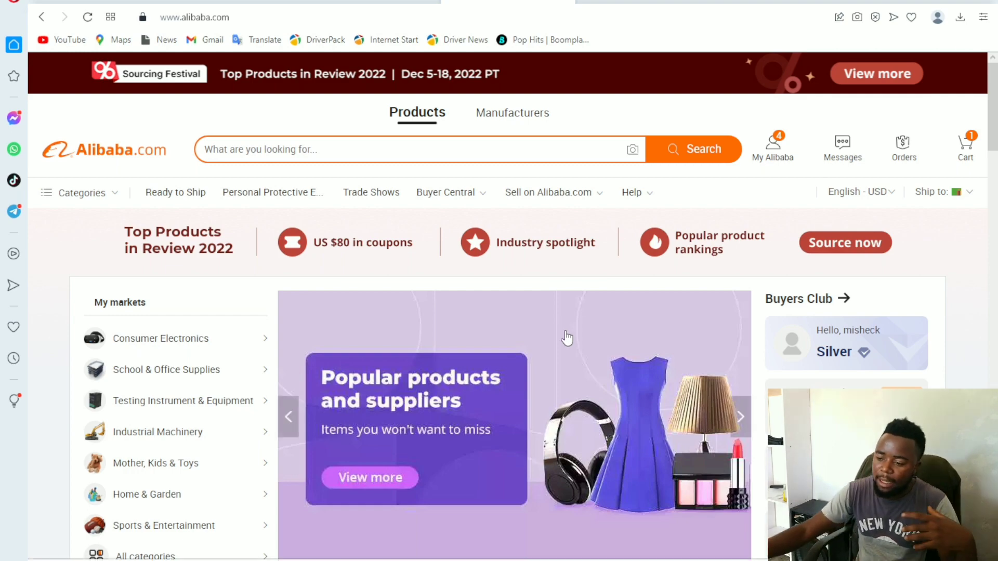
scroll(567, 337, down, 3)
scroll(577, 338, down, 5)
scroll(600, 340, up, 1)
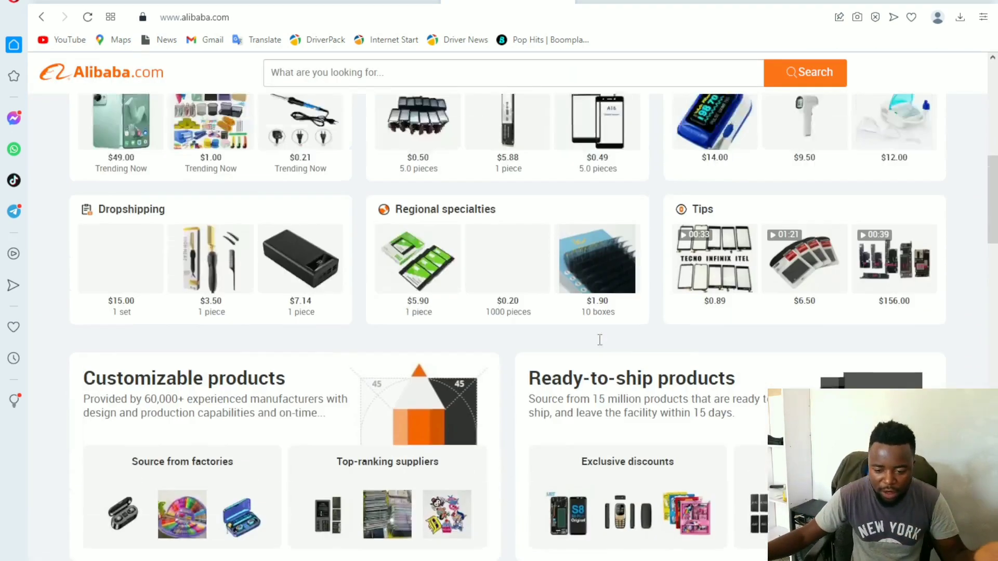
scroll(600, 340, up, 7)
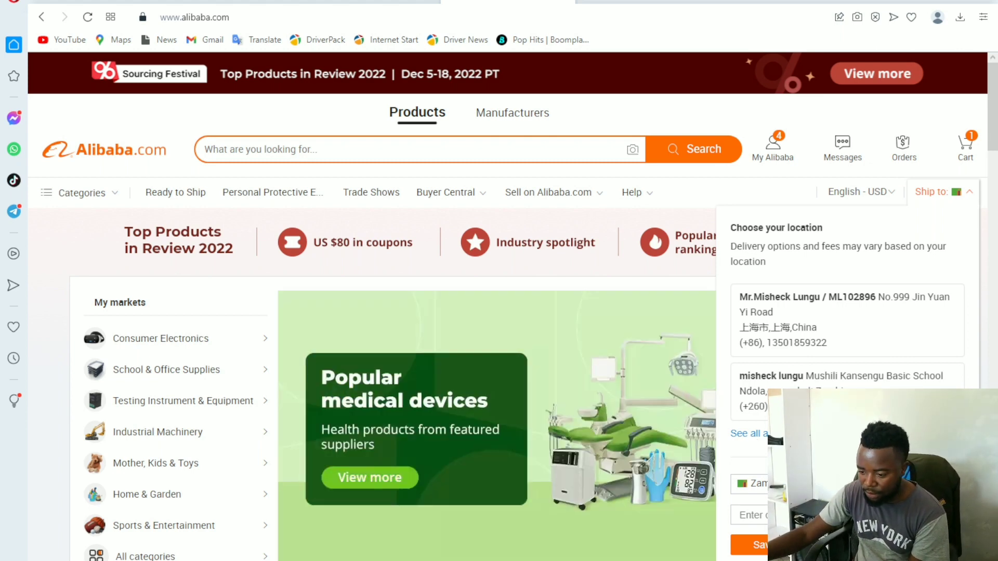
Step: Show all saved shipping addresses from the Ship to menu
click(749, 434)
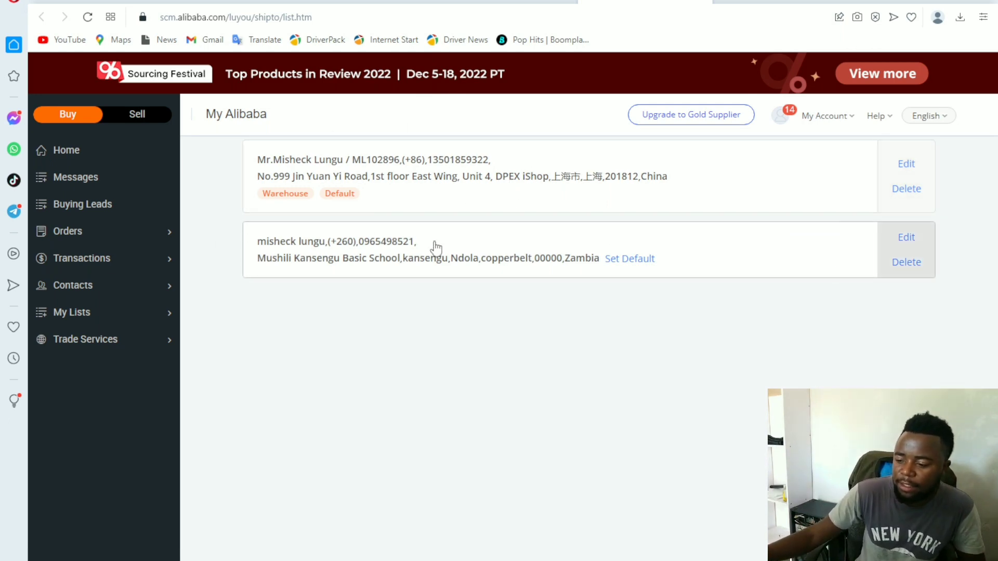
Step: Edit the second, Zambia shipping address and change its country to China
click(907, 241)
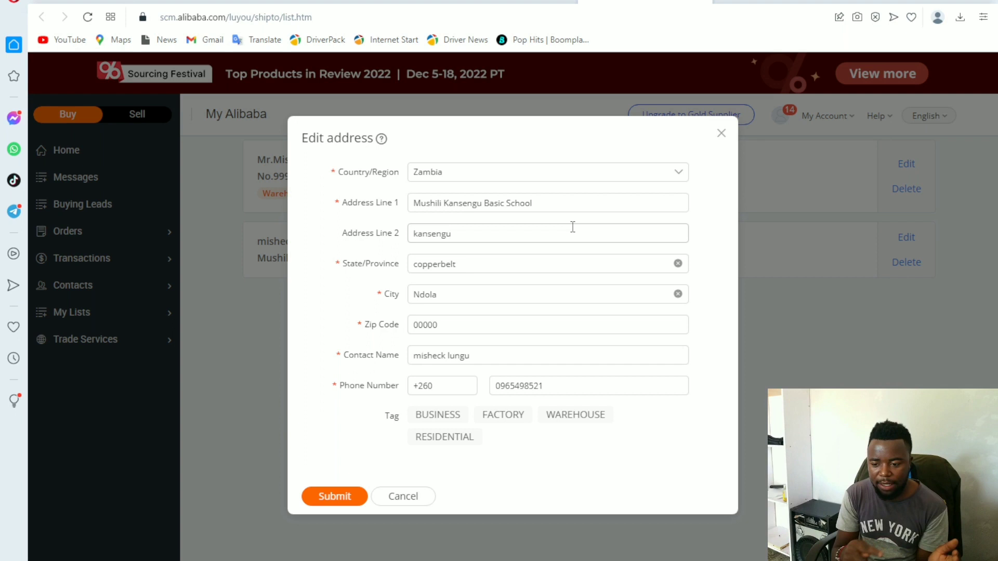
click(676, 175)
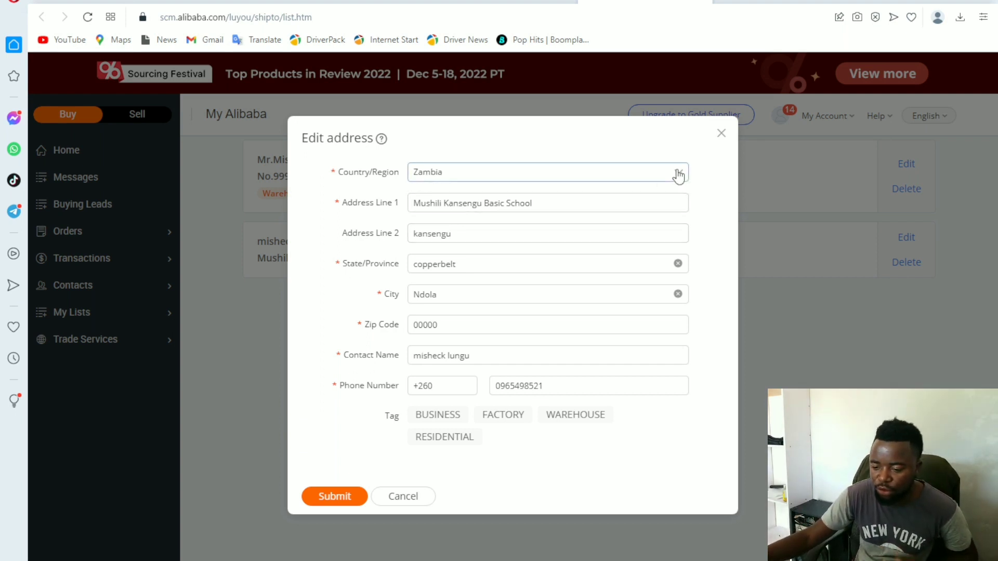
scroll(541, 254, down, 3)
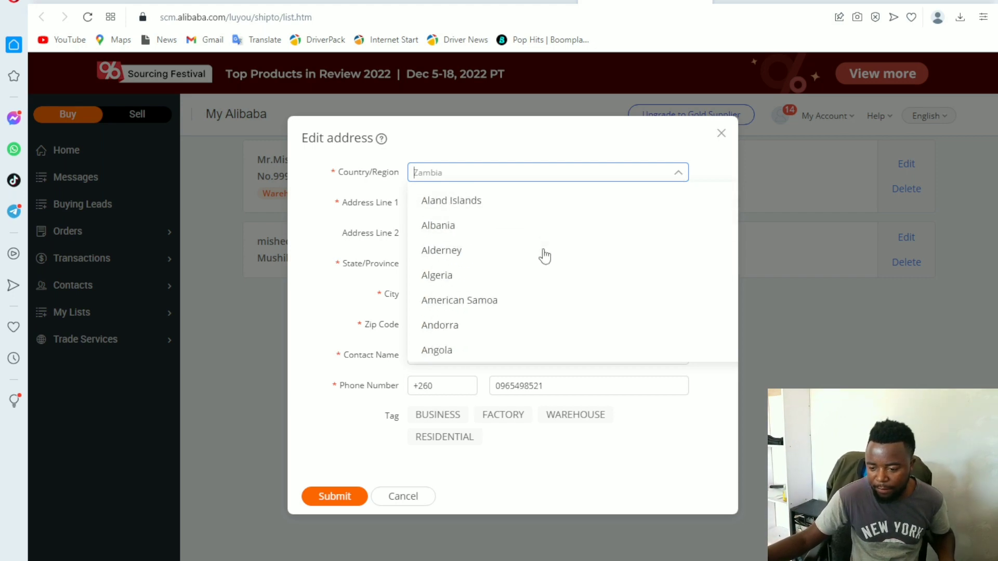
scroll(541, 255, down, 3)
scroll(542, 255, down, 5)
scroll(544, 256, down, 4)
scroll(545, 254, down, 3)
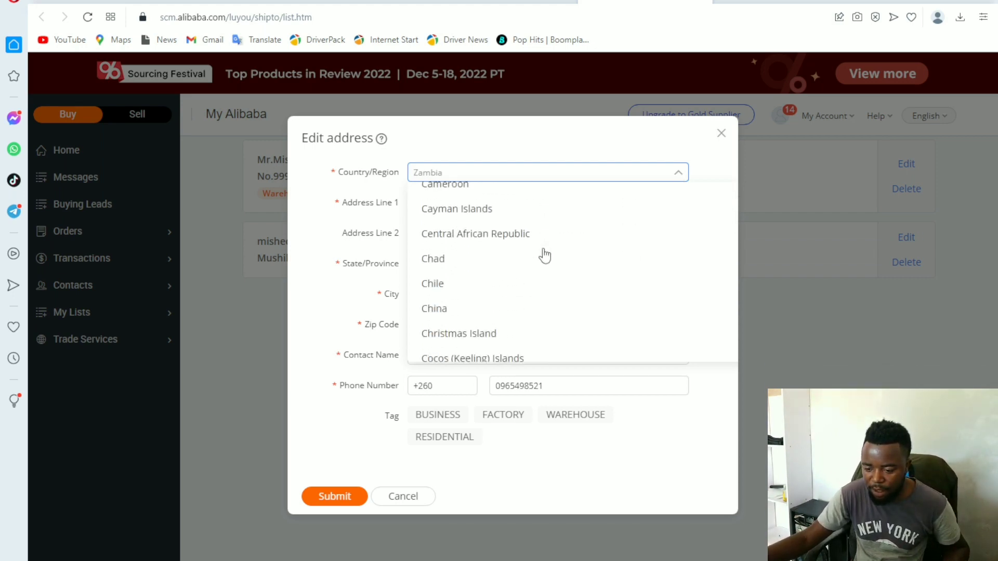
scroll(544, 255, down, 1)
scroll(545, 255, down, 1)
scroll(544, 256, down, 2)
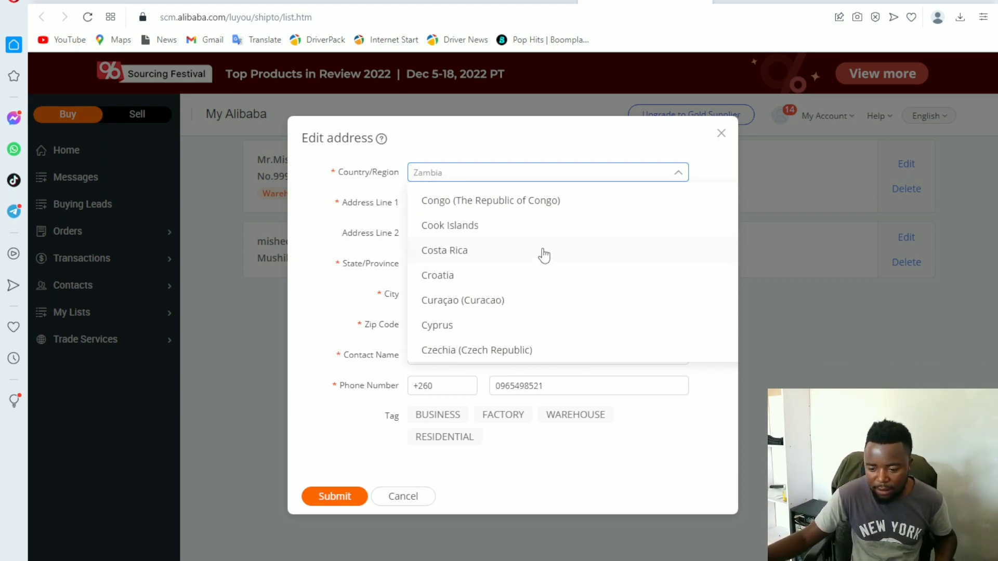
scroll(544, 255, down, 3)
scroll(545, 255, down, 4)
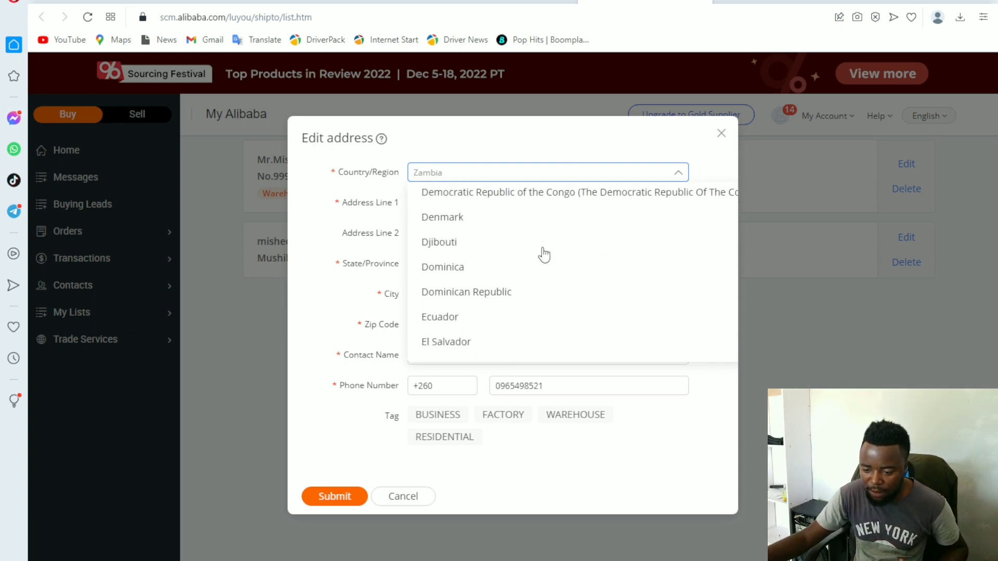
scroll(545, 256, up, 3)
scroll(544, 255, up, 1)
scroll(544, 255, up, 1)
scroll(544, 255, up, 5)
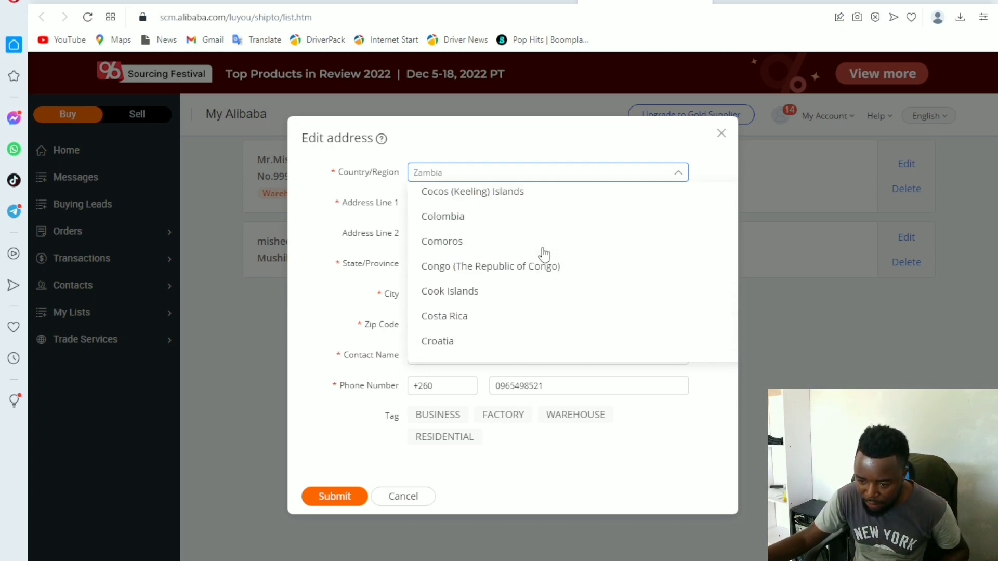
scroll(544, 255, up, 5)
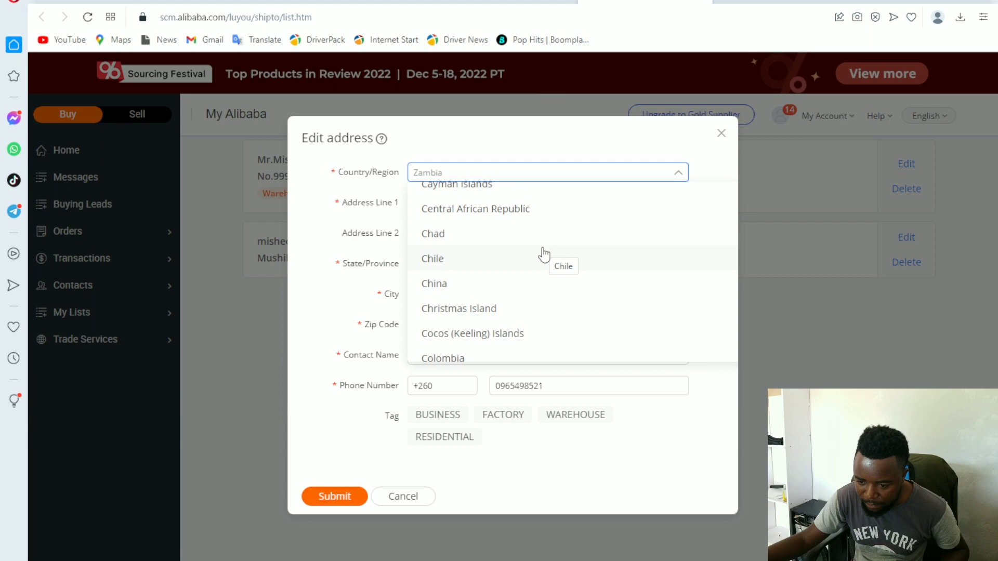
click(585, 291)
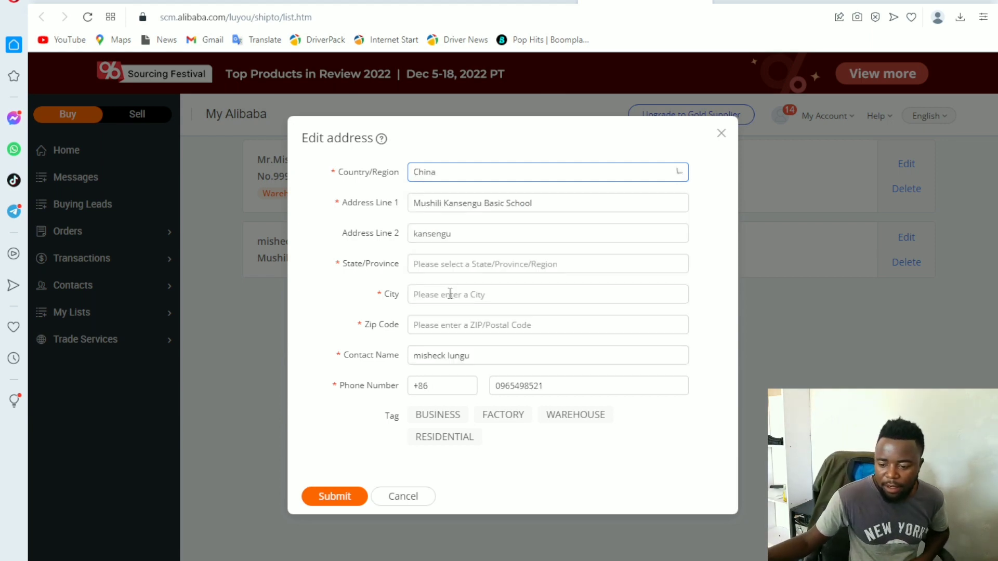
Step: Clear the old Address Line 1 text and return to the iShop hub addresses
click(572, 203)
key(BackSpace)
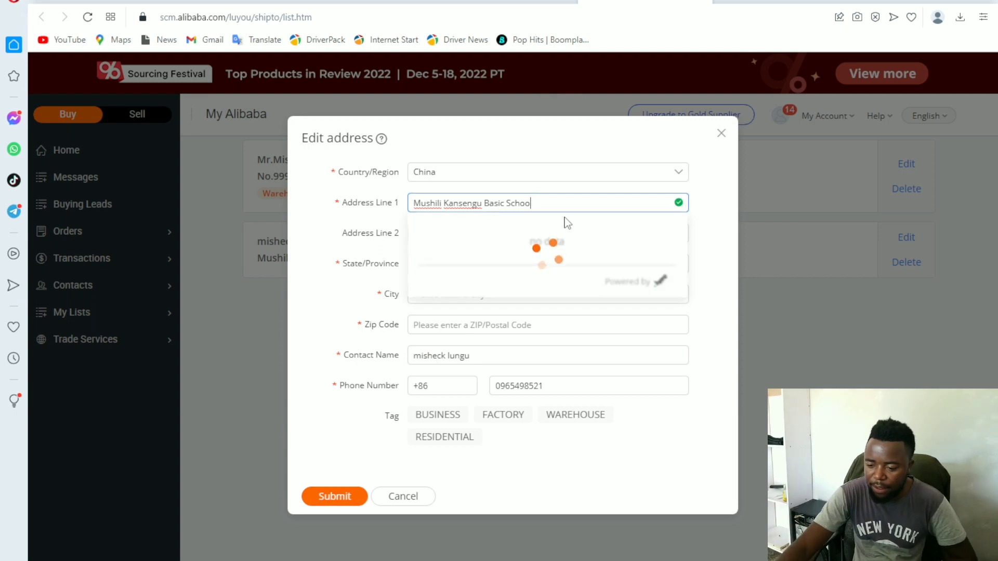
key(BackSpace)
key(BackSpace)
key(BackSpace)
key(BackSpace)
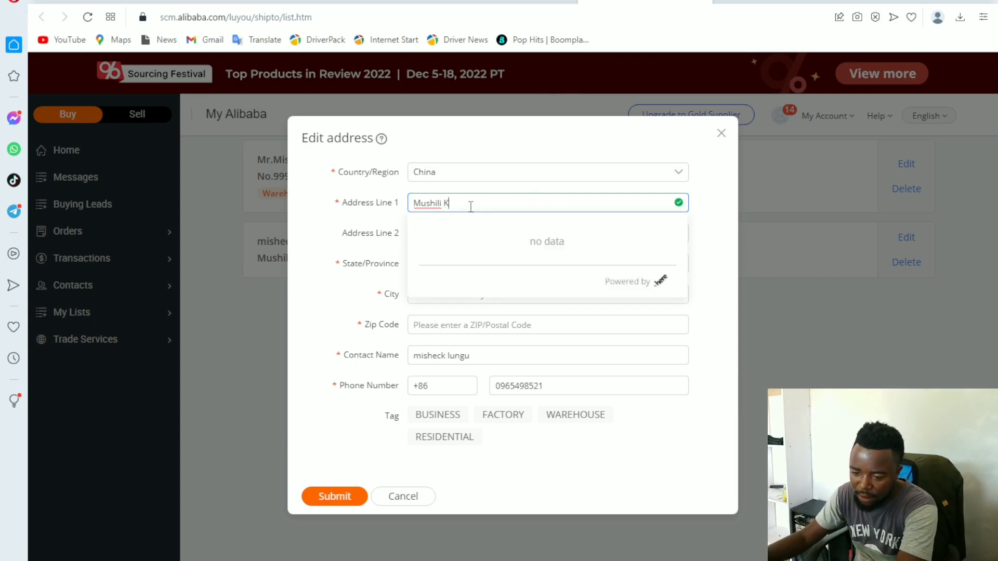
drag(471, 207, 382, 221)
key(BackSpace)
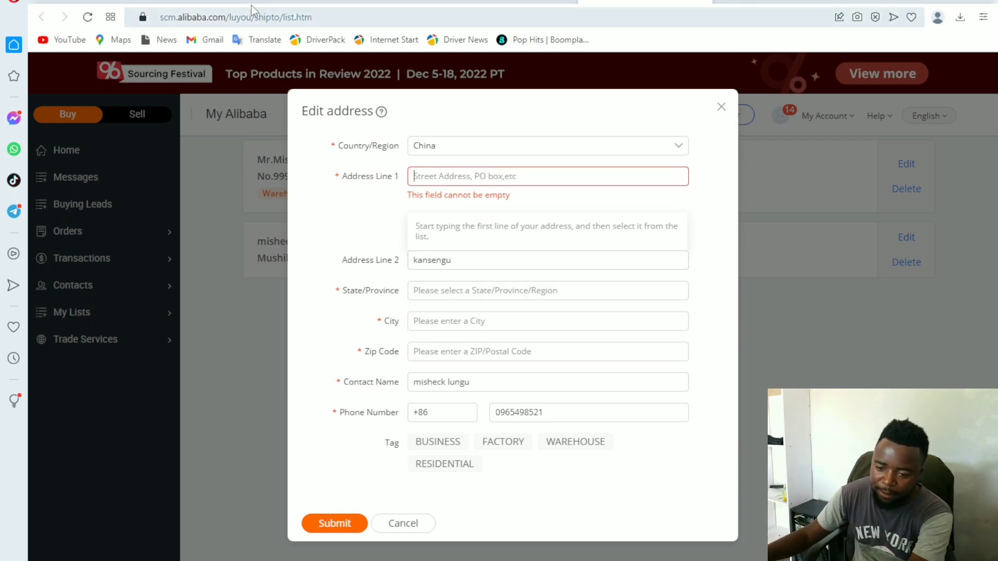
click(347, 3)
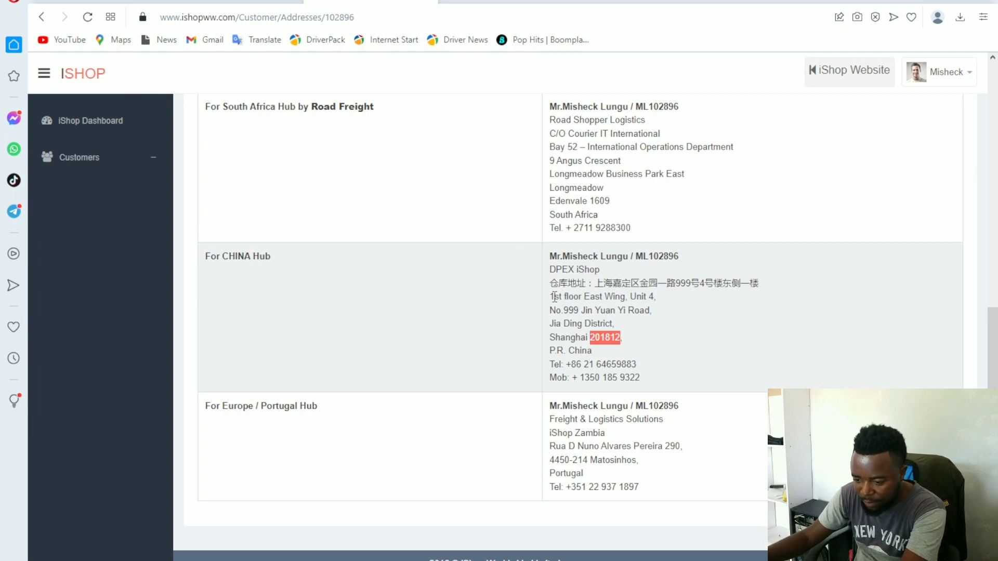
Step: Copy '1st floor East Wing, Unit 4' from the iShop China Hub address
drag(652, 296, 573, 298)
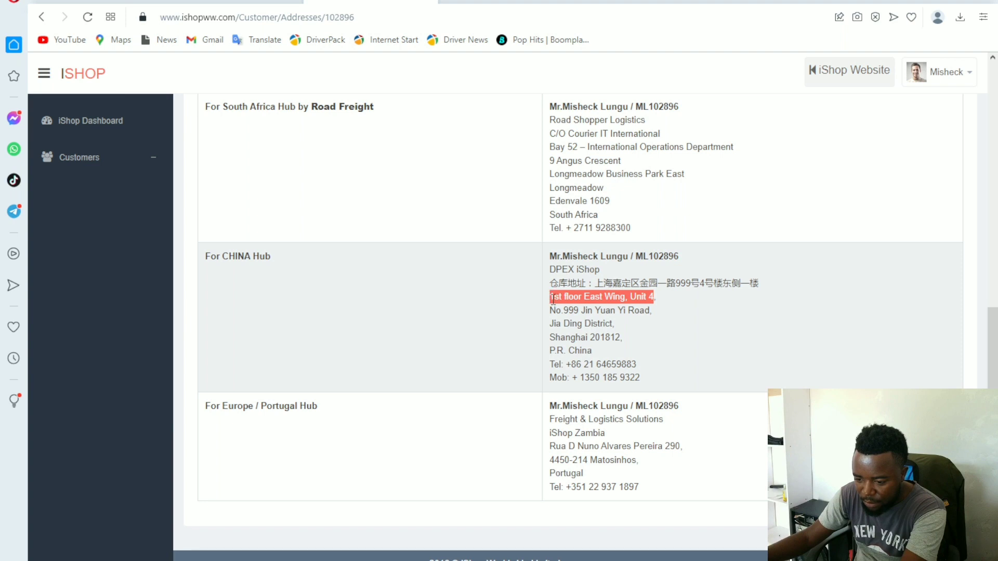
click(595, 270)
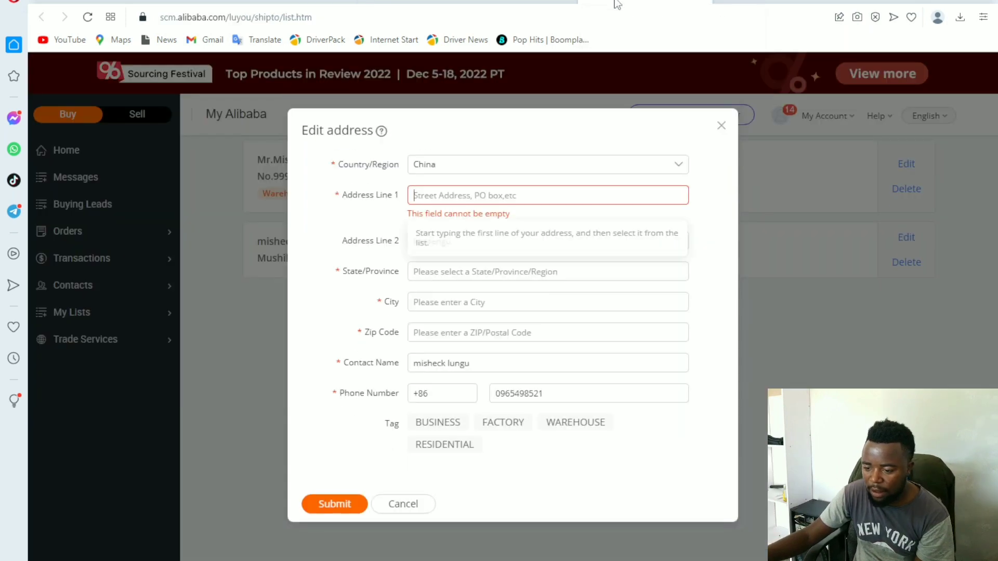
Step: Paste '1st floor East Wing, Unit 4' into Alibaba's Address Line 1
click(648, 3)
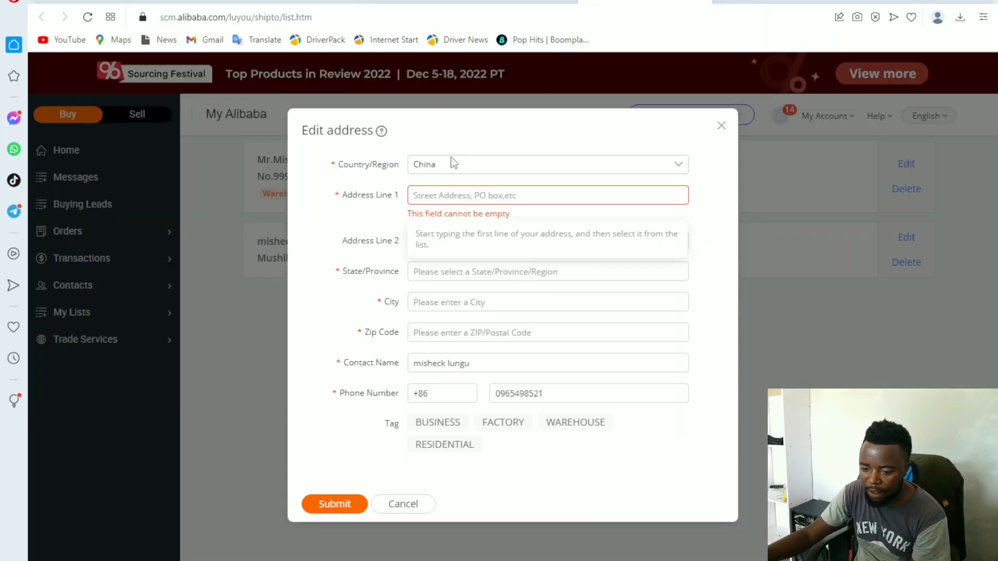
right_click(419, 197)
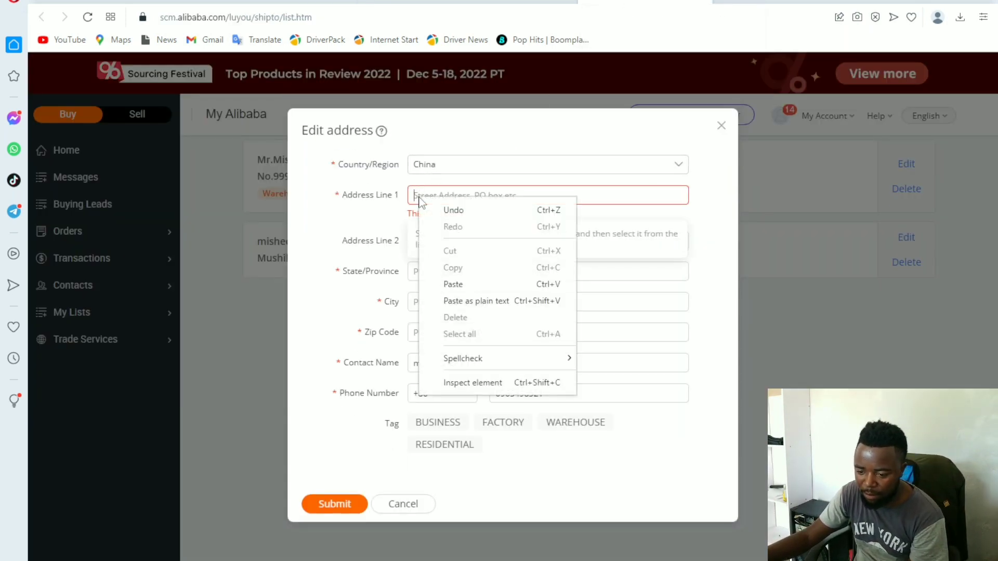
click(454, 284)
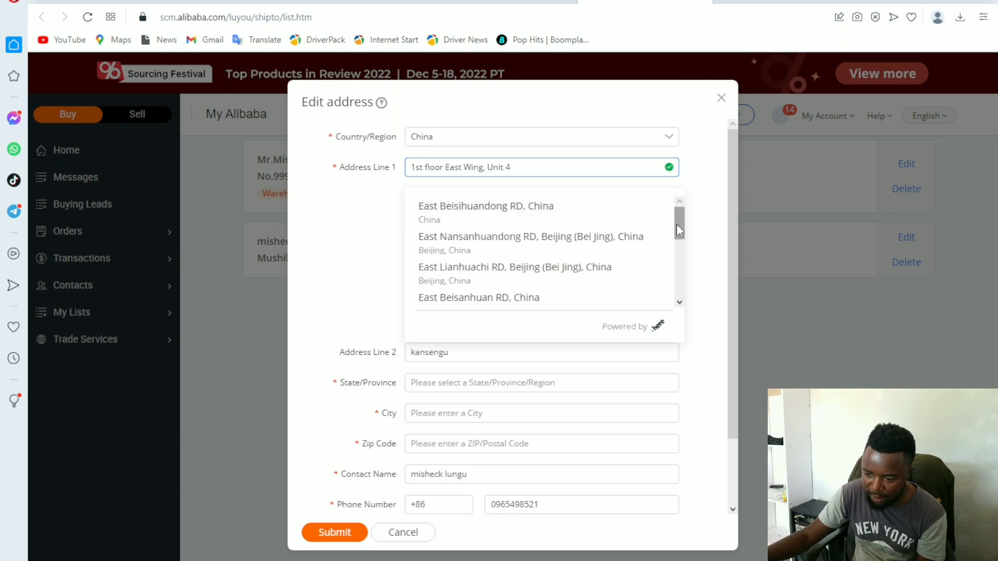
drag(677, 224, 675, 264)
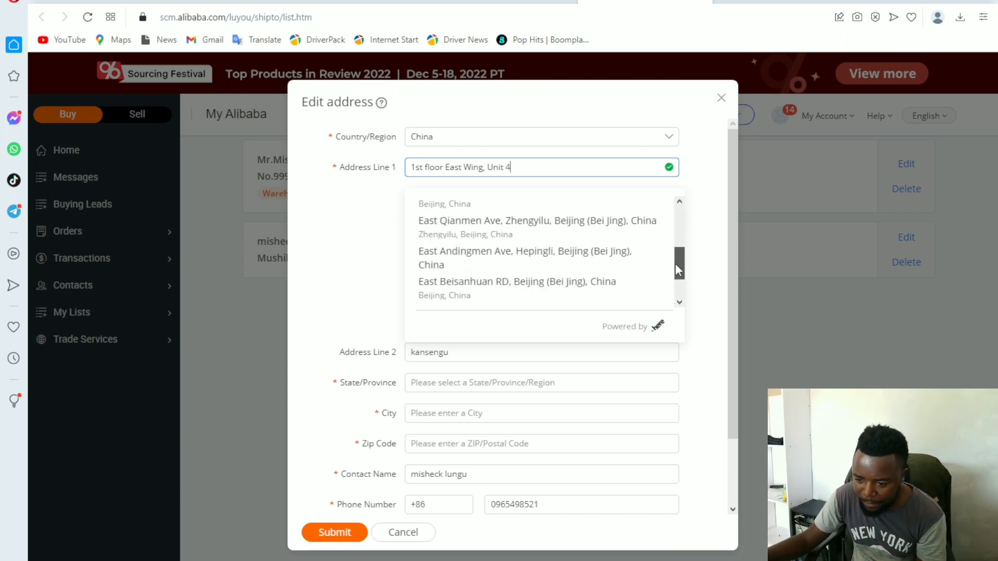
drag(676, 264, 675, 297)
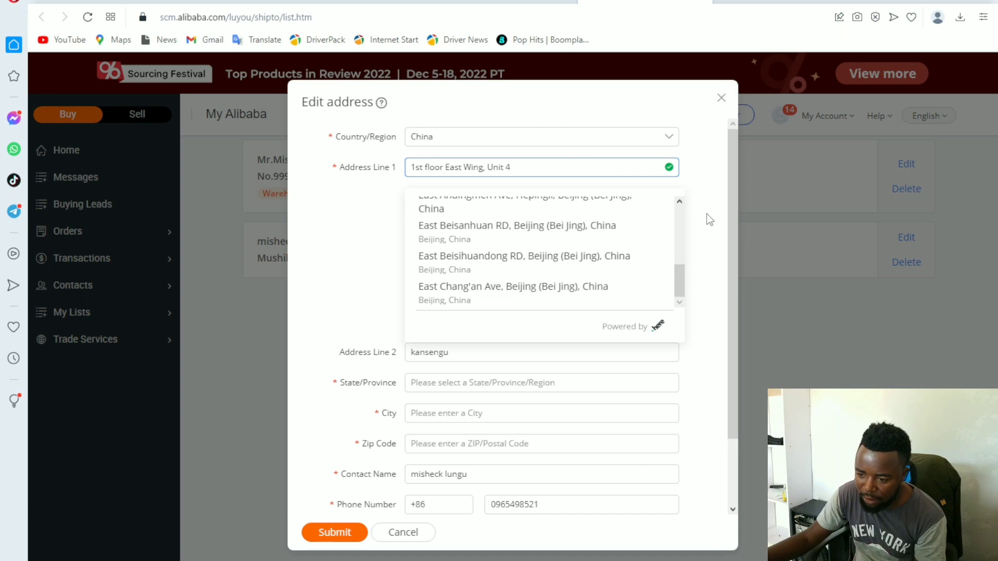
Step: Dismiss the suggestions, delete 'kansengu' from Address Line 2, and return to iShop
click(684, 220)
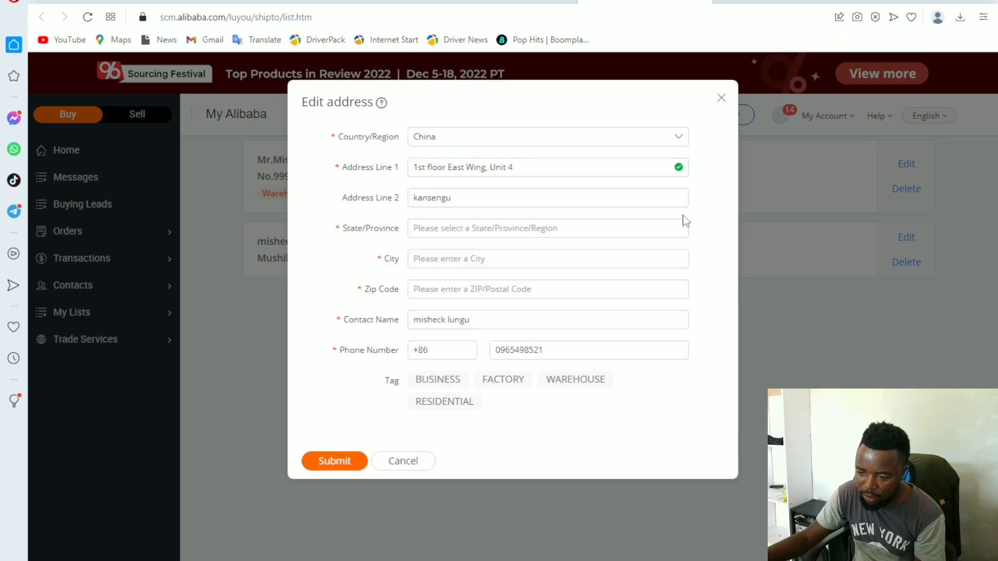
double_click(454, 199)
key(BackSpace)
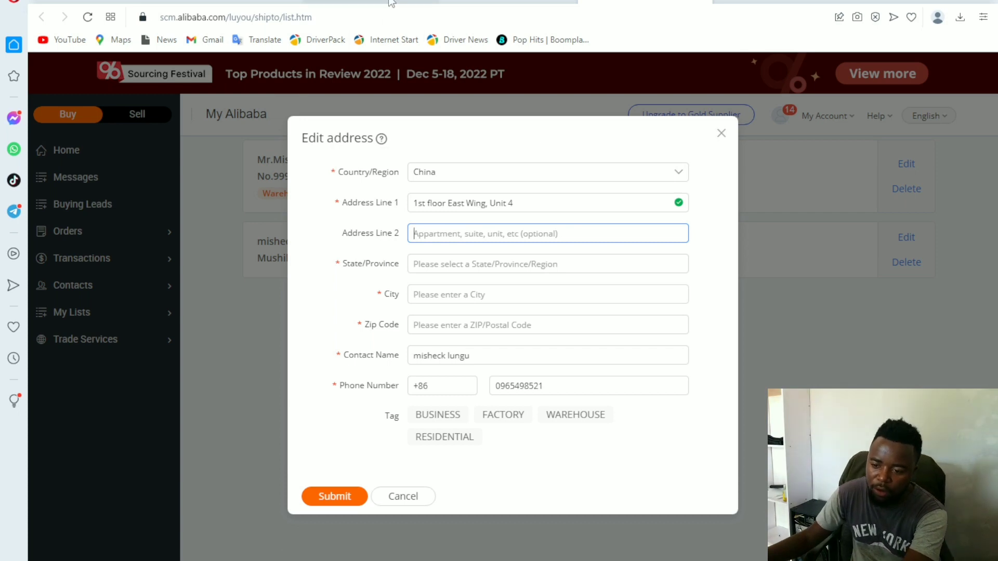
key(ctrl+Tab)
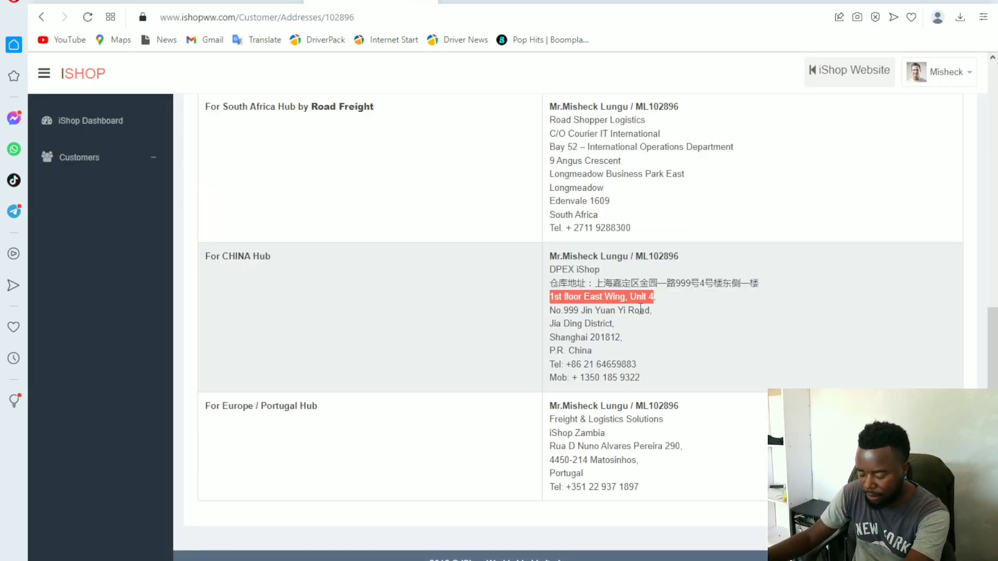
Step: Copy 'No.999 Jin Yuan Yi Road' from the iShop China Hub address, then return to Alibaba
click(652, 312)
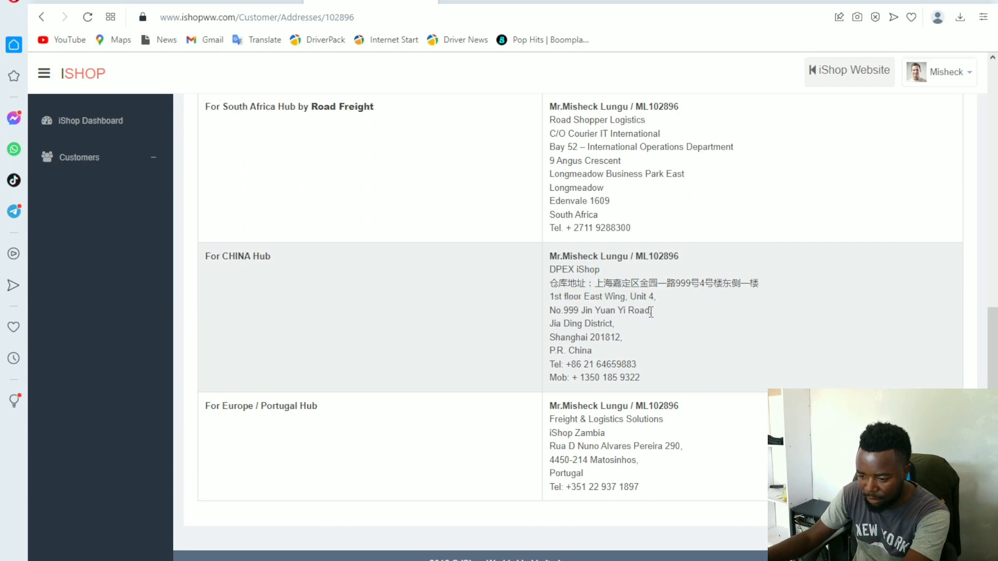
drag(631, 314, 551, 314)
key(ctrl+c)
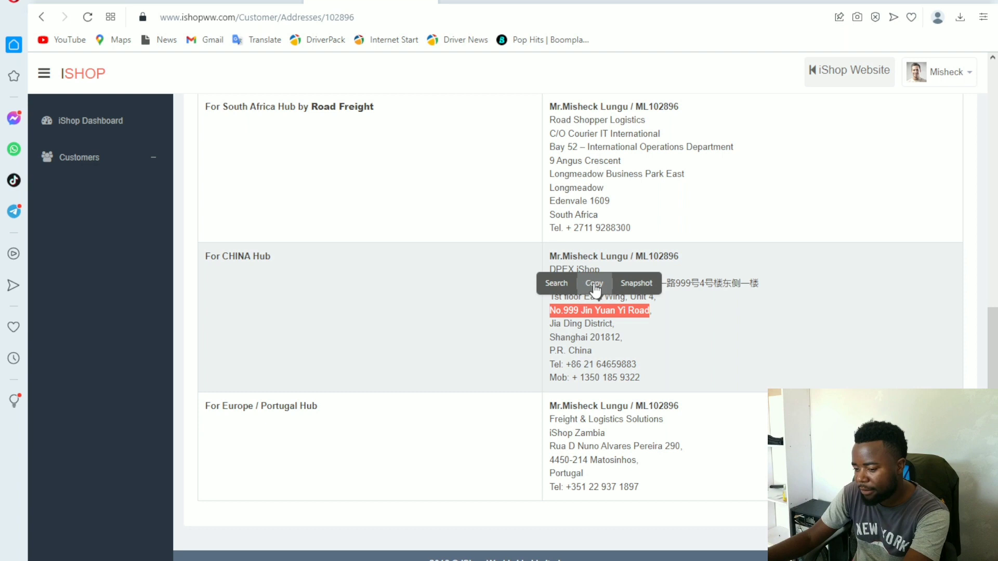
click(593, 286)
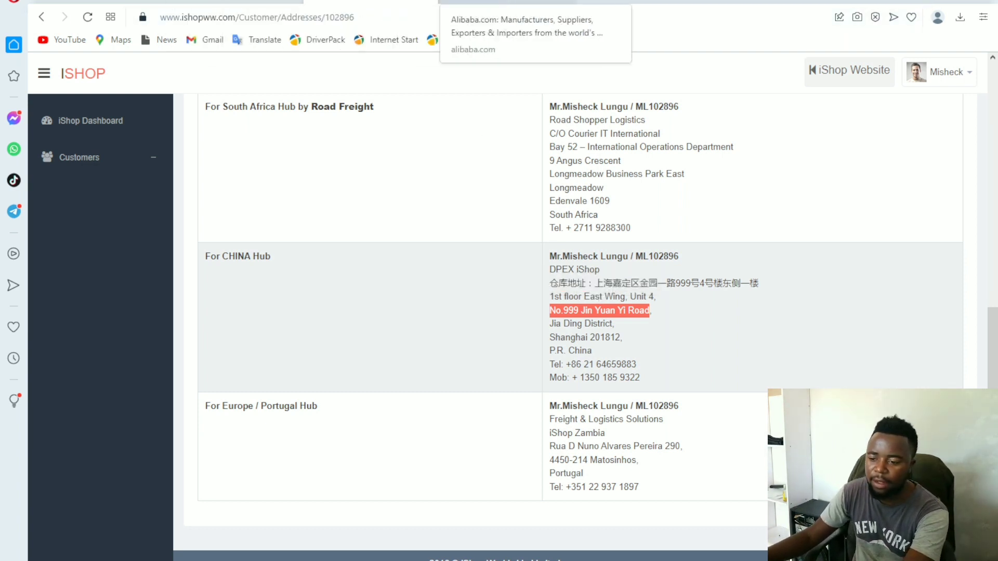
click(647, 3)
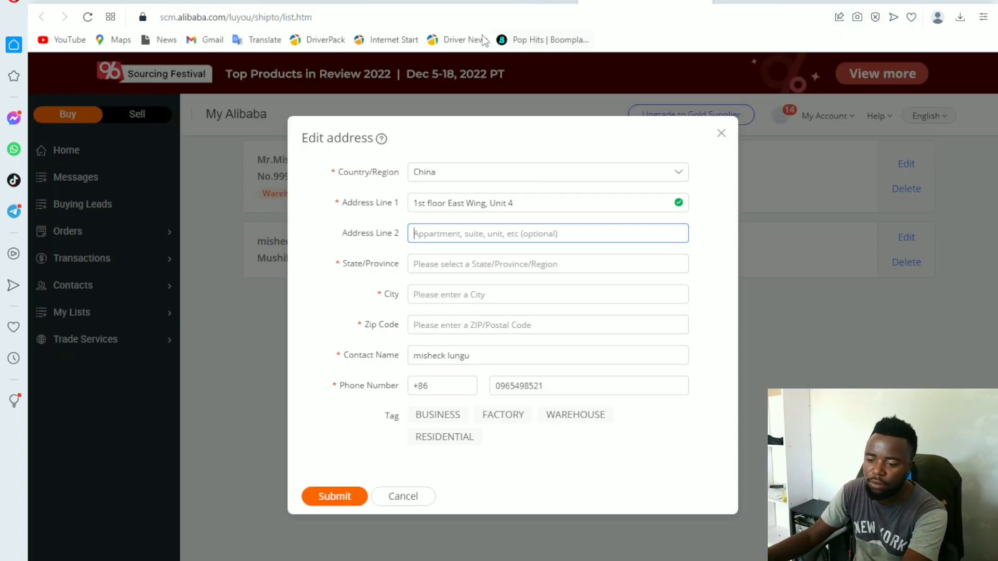
right_click(422, 233)
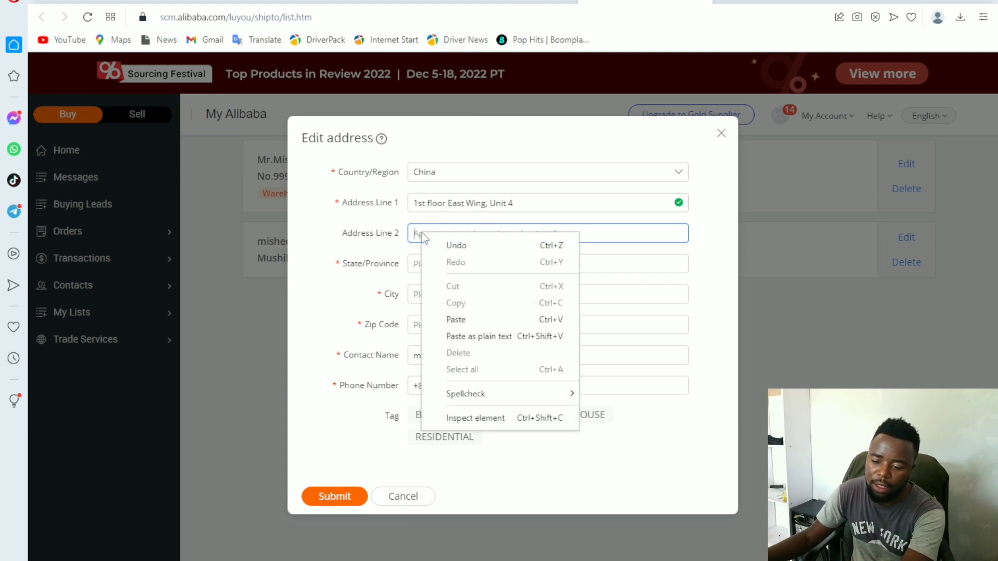
click(482, 321)
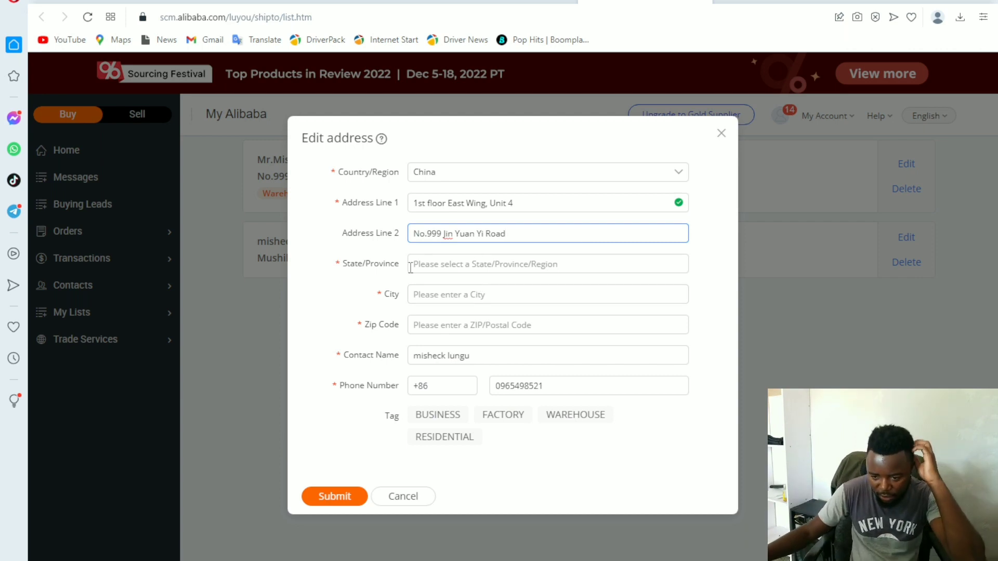
click(435, 265)
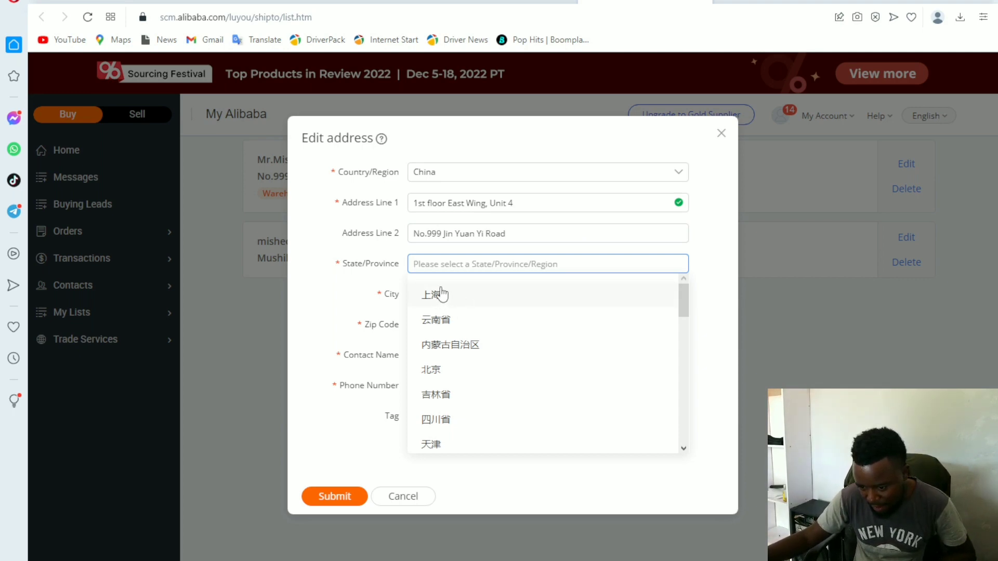
scroll(441, 292, down, 2)
scroll(442, 312, down, 3)
scroll(442, 320, down, 3)
scroll(443, 330, down, 2)
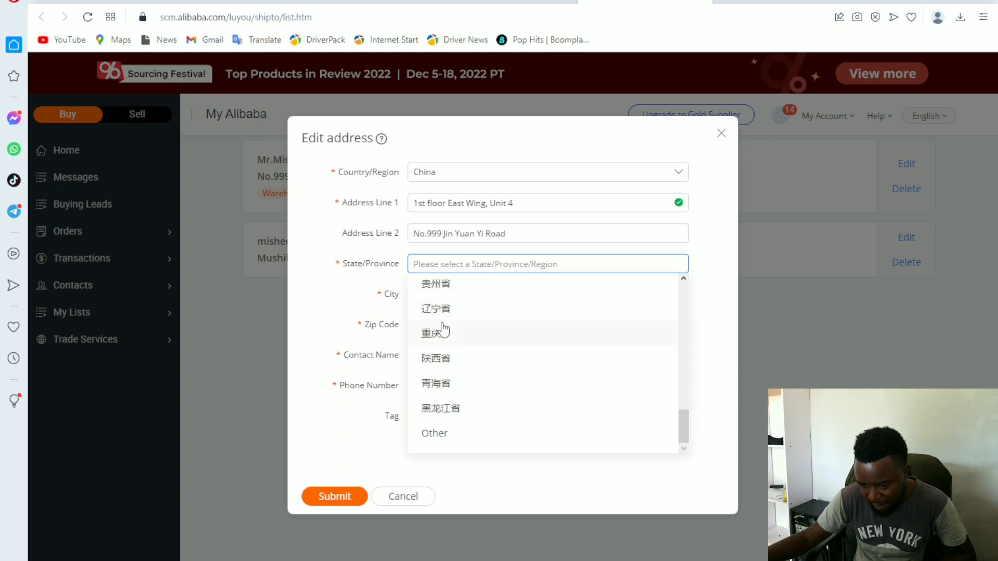
scroll(441, 328, up, 3)
scroll(442, 328, up, 3)
scroll(442, 326, up, 3)
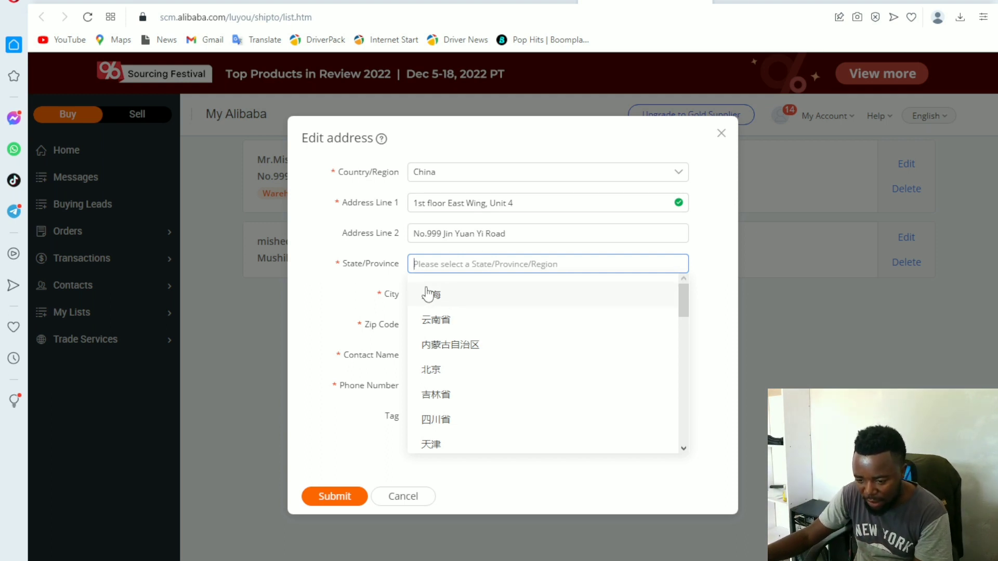
click(443, 303)
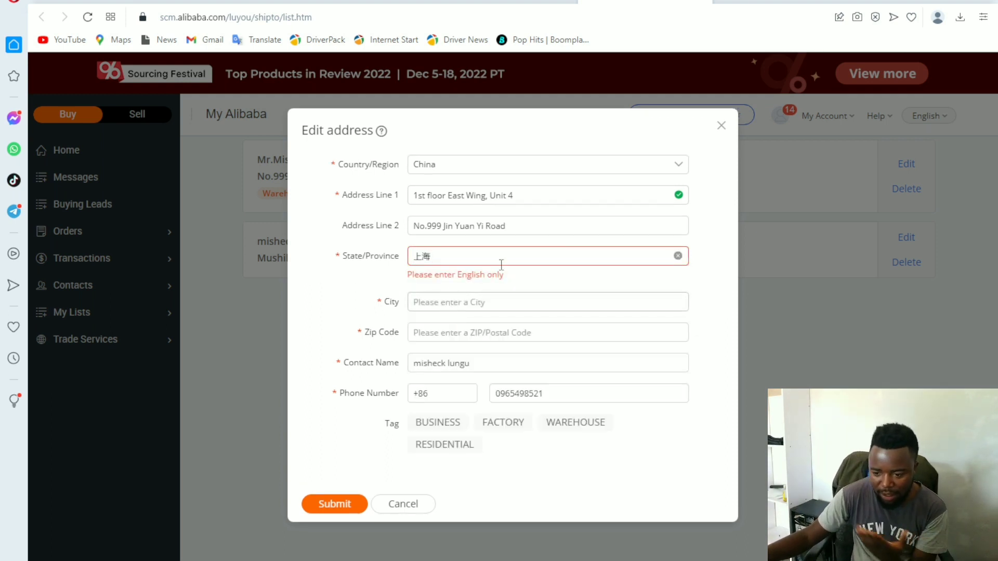
click(678, 256)
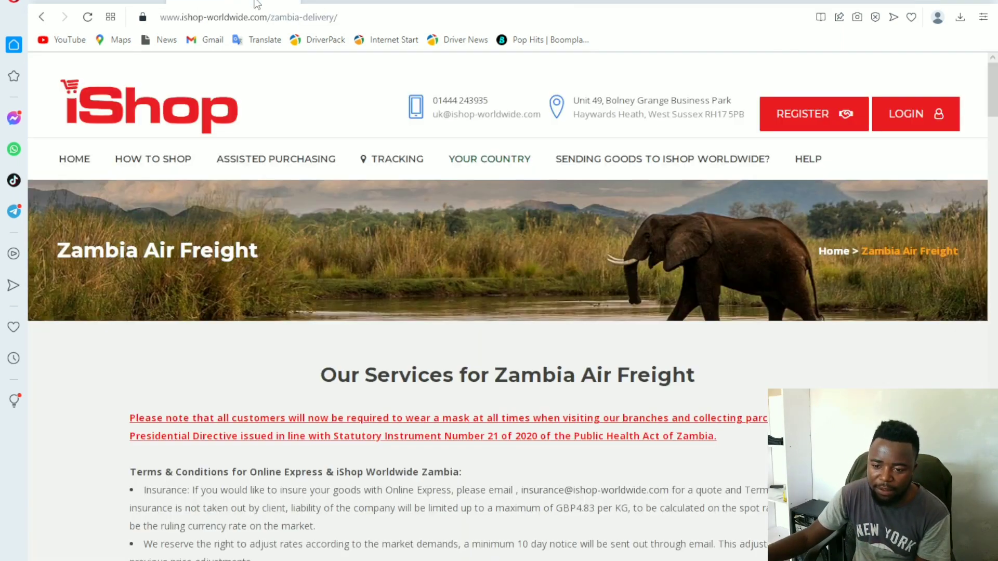
Step: Copy the district name 'Jia Ding' from the iShop China Hub address
click(371, 2)
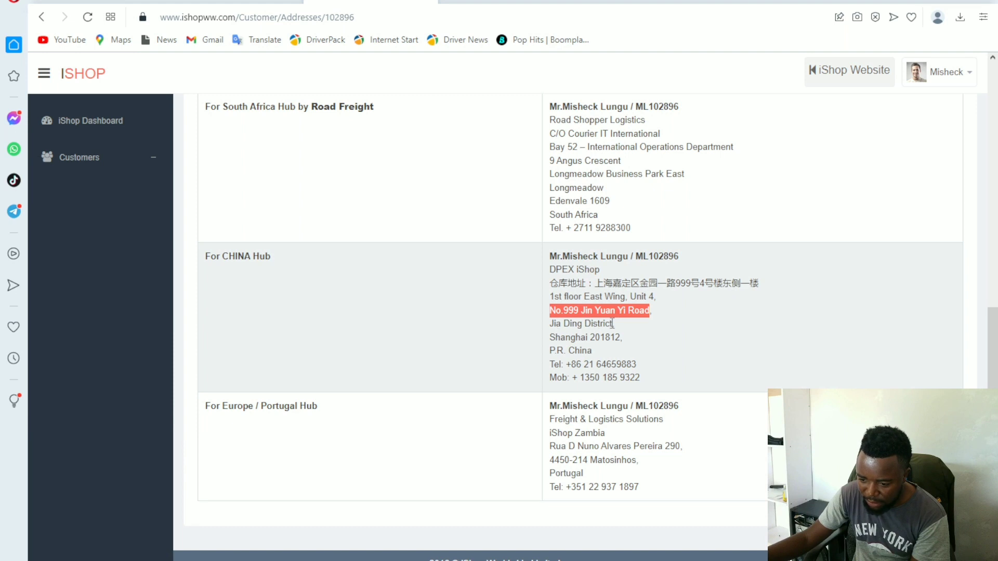
drag(582, 324, 549, 323)
key(ctrl+c)
click(586, 296)
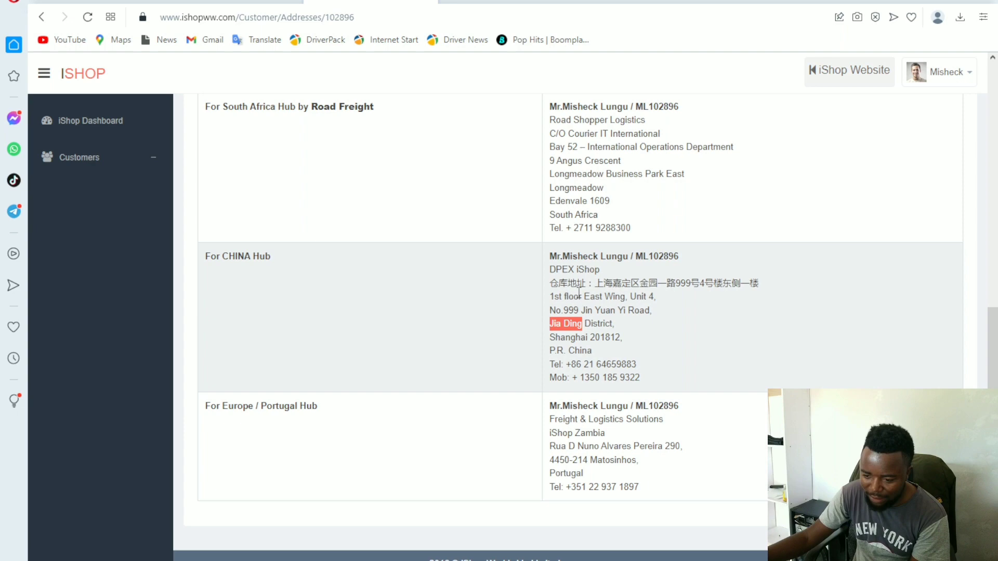
Step: Paste 'Jia Ding' into Alibaba's State/Province field, then return to the iShop China hub address
click(631, 2)
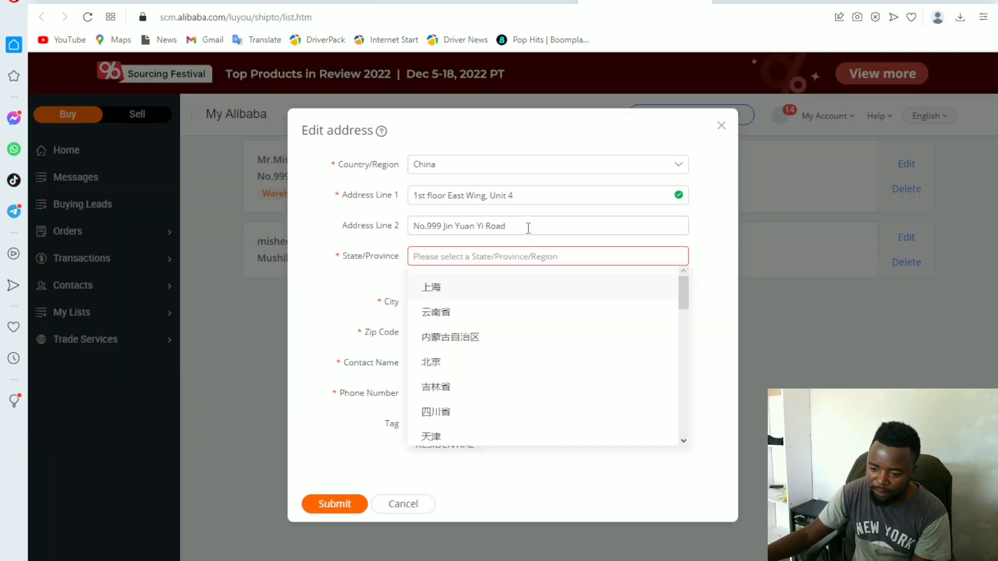
right_click(429, 257)
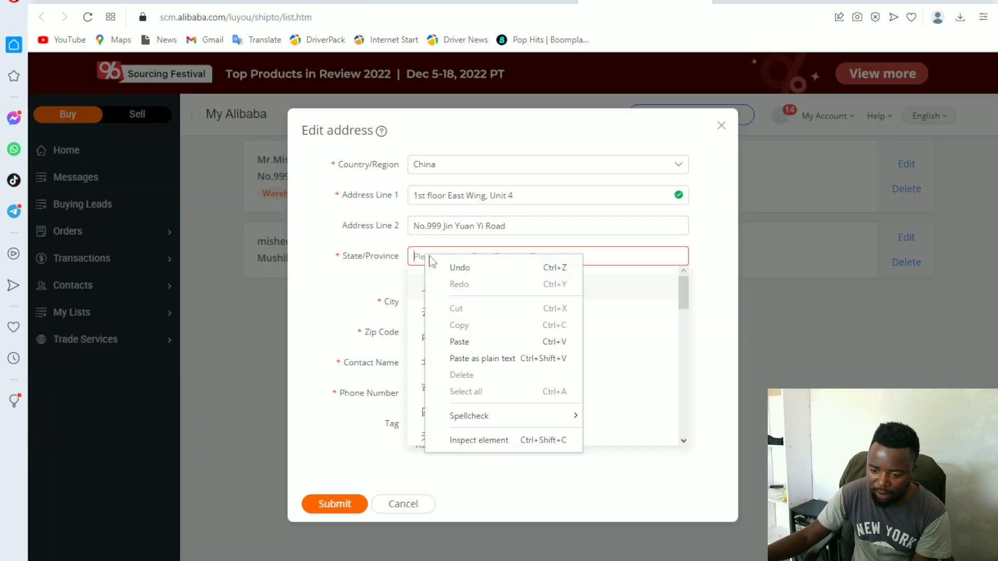
click(468, 341)
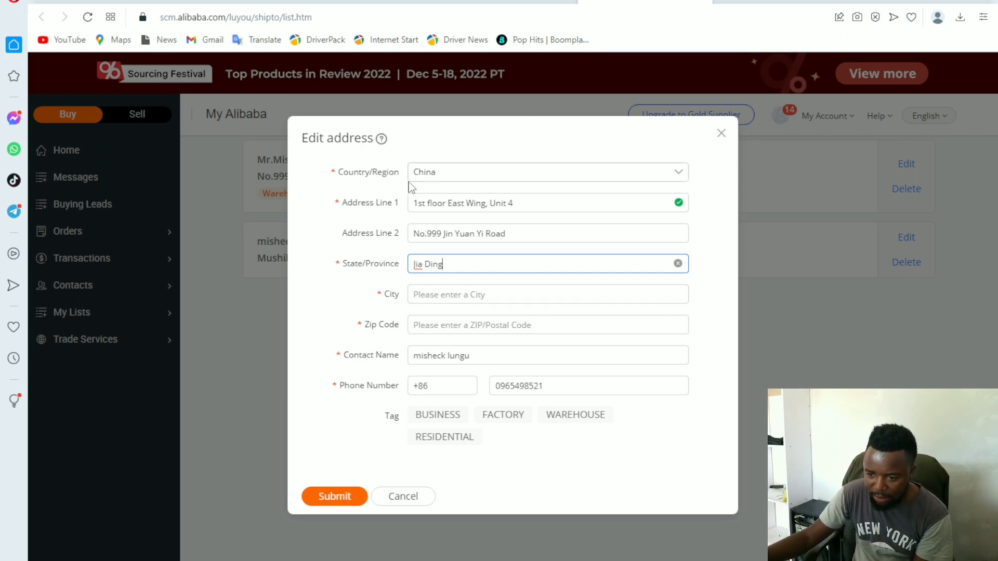
click(343, 2)
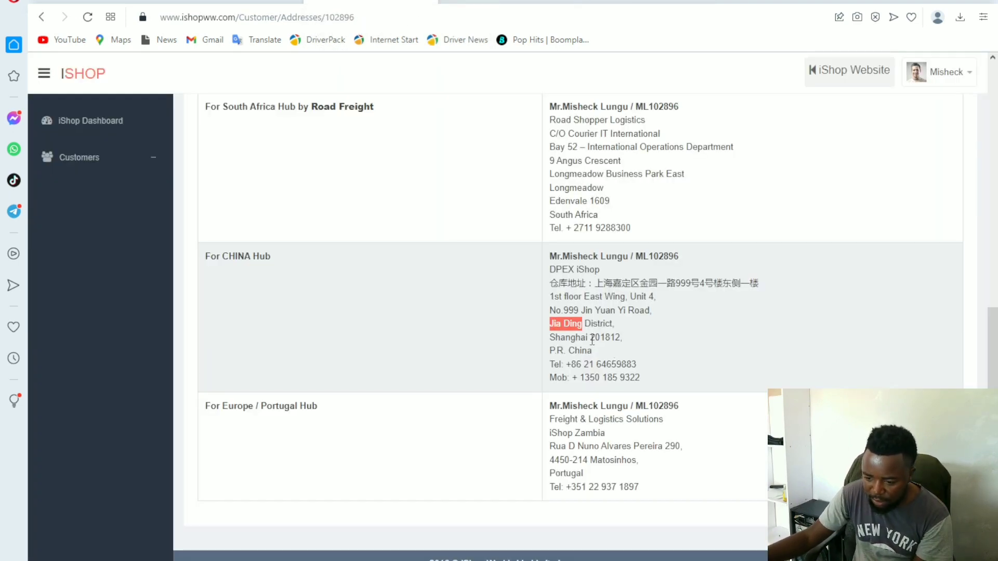
Step: Copy the city 'Shanghai' from iShop's China hub address and return to the Alibaba form
drag(590, 337, 556, 338)
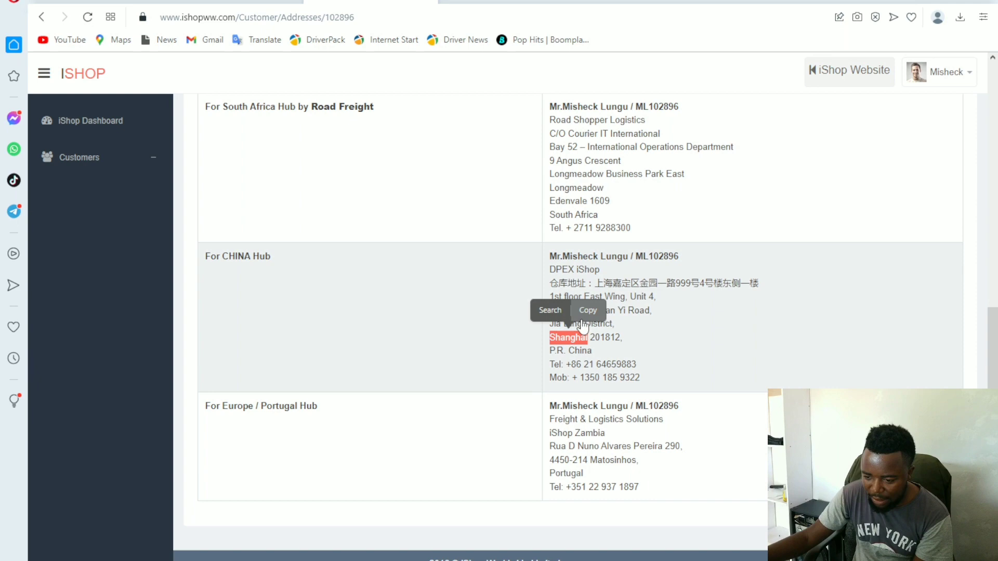
click(575, 304)
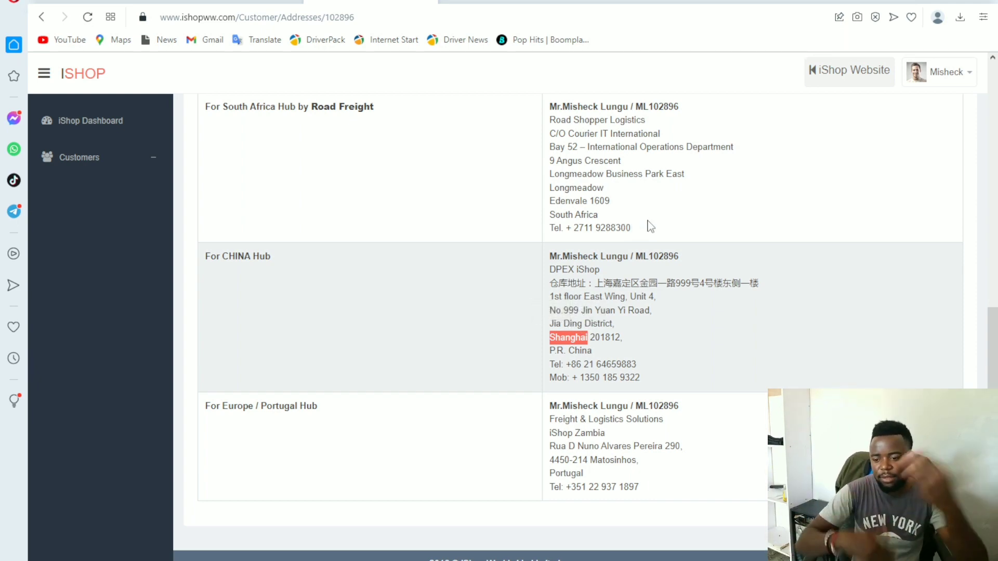
click(635, 2)
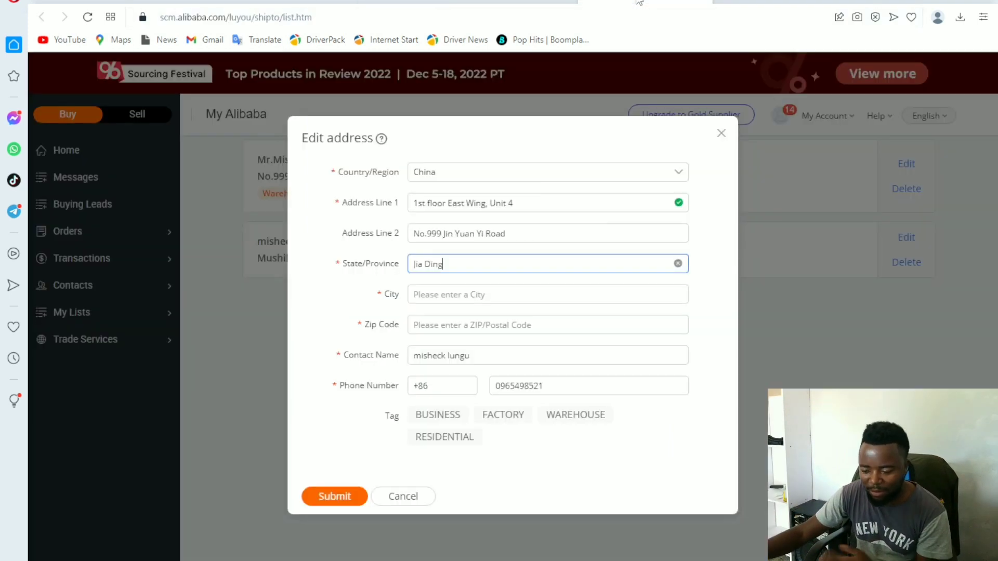
Step: Paste 'Shanghai' into the City field
right_click(431, 294)
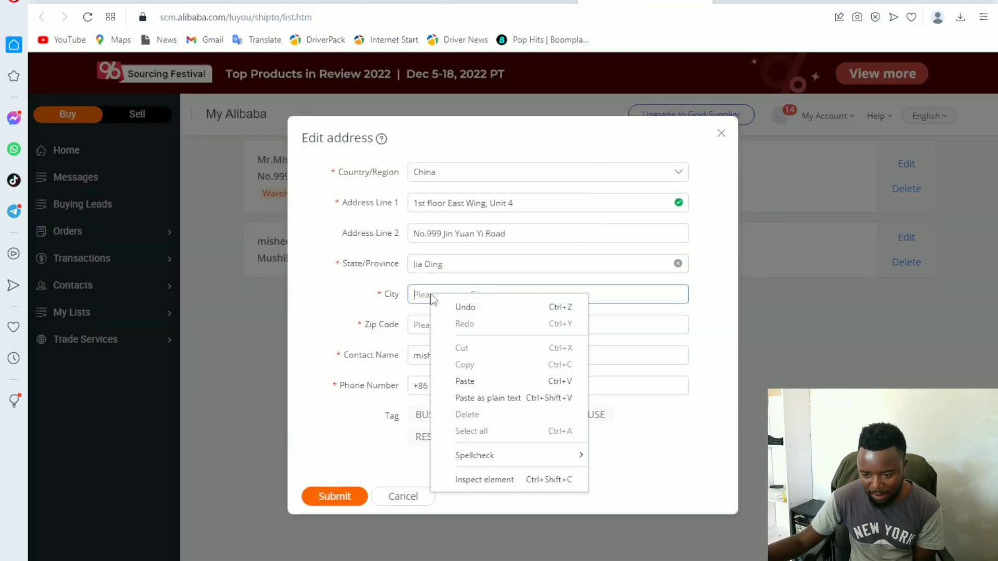
click(466, 381)
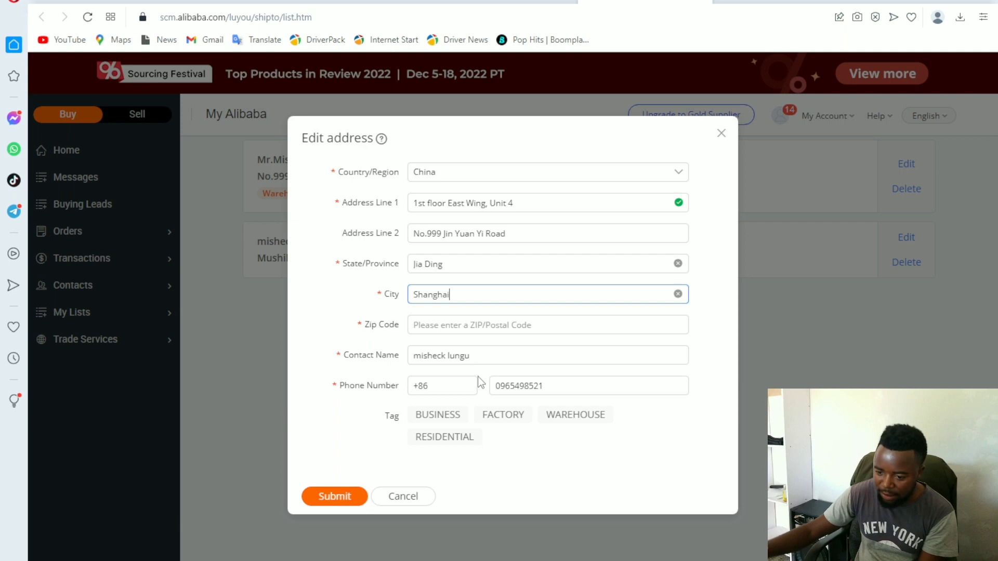
click(437, 326)
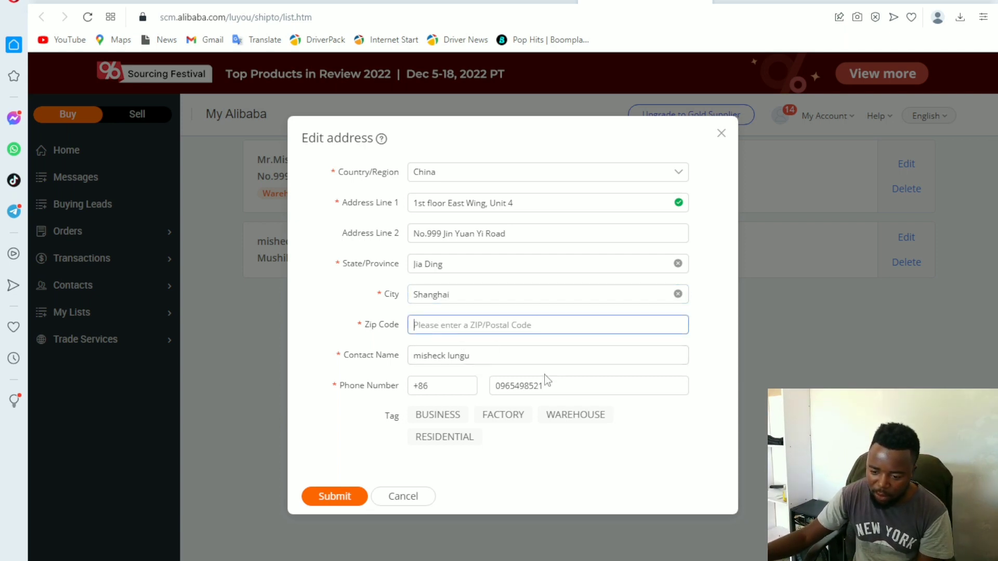
Step: Copy postal code 201812 from iShop and paste it into the Zip Code field
click(337, 2)
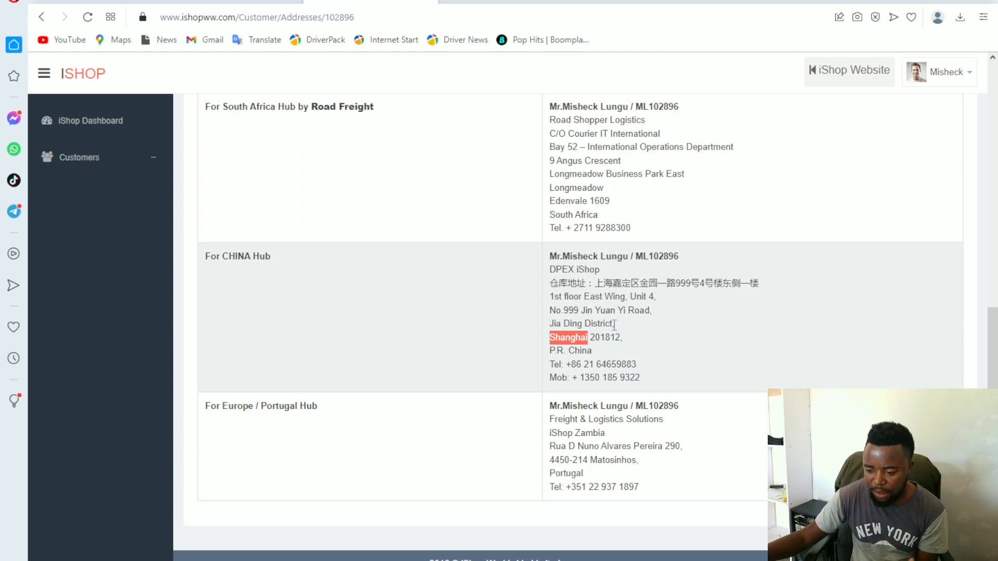
drag(622, 337, 588, 336)
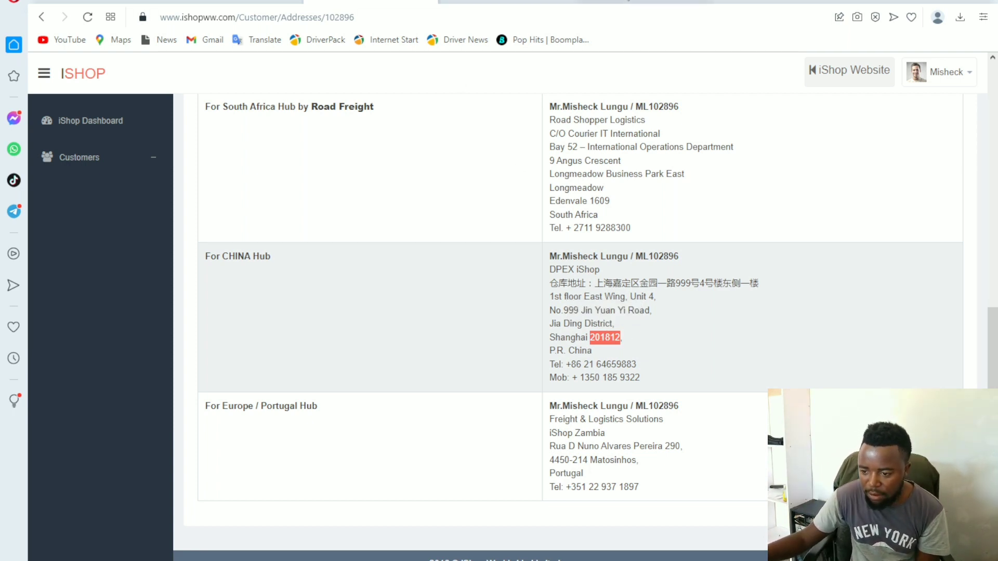
click(644, 2)
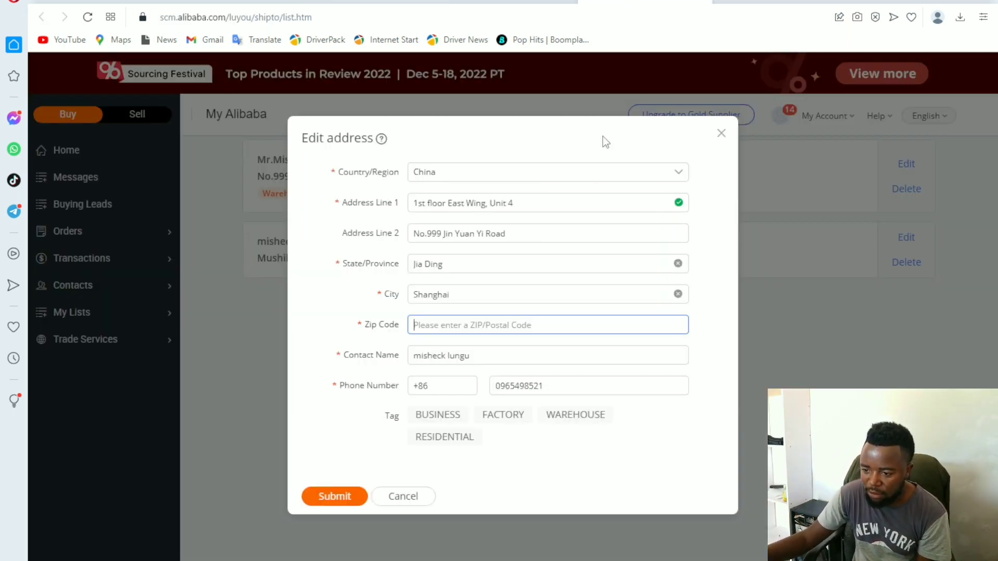
right_click(426, 325)
click(476, 410)
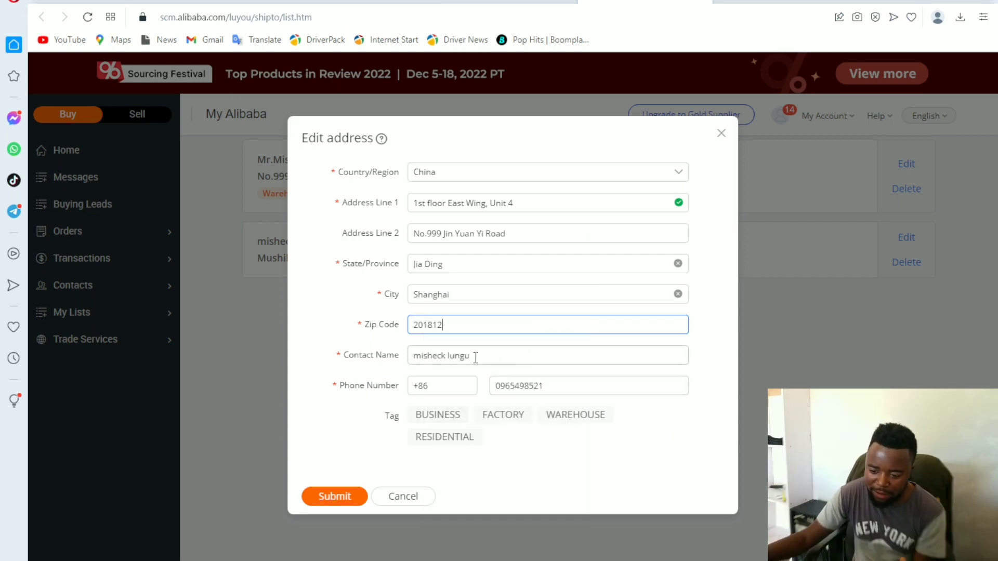
Step: Clear the Contact Name field and select the China hub recipient line in iShop
click(514, 357)
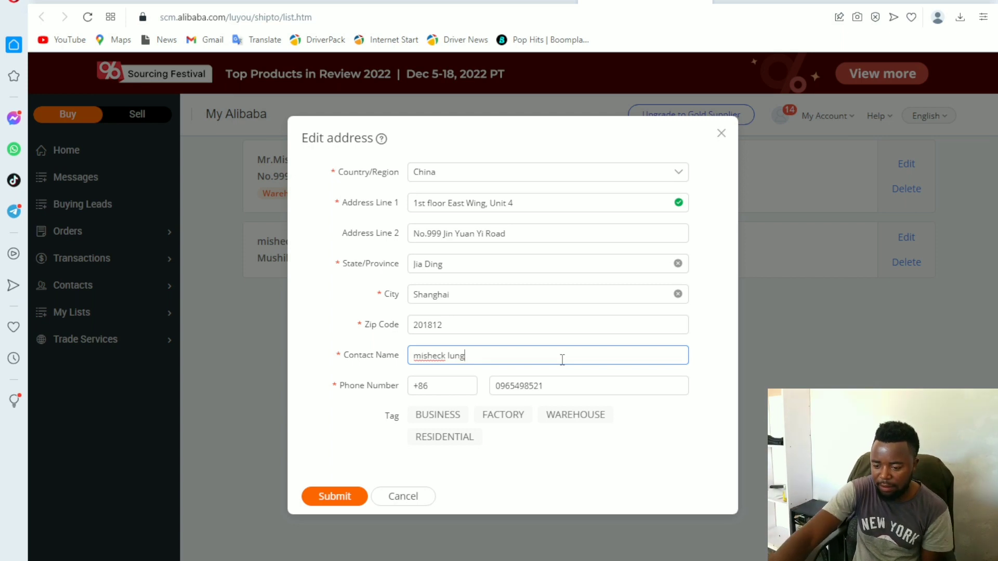
key(ctrl+a)
key(BackSpace)
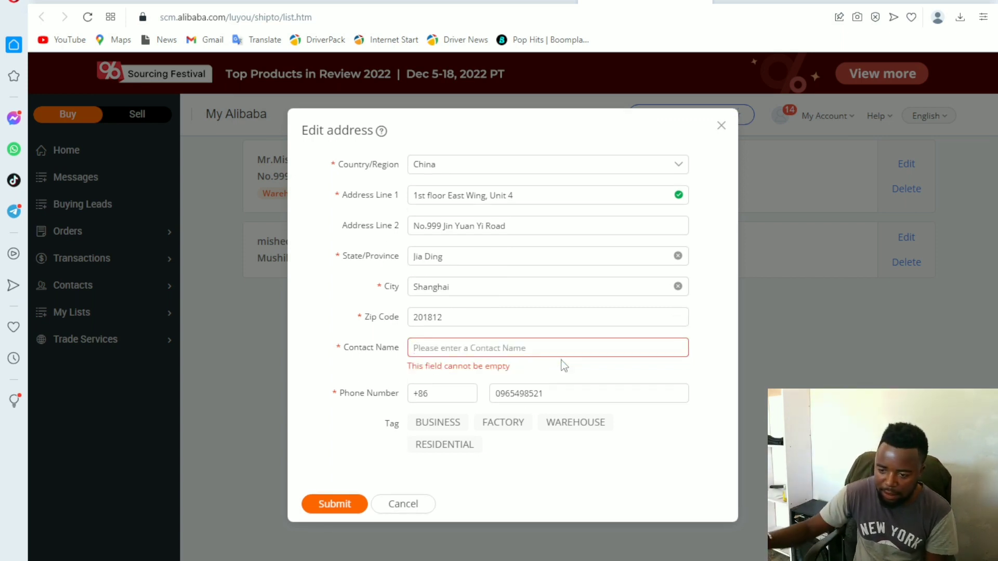
click(371, 3)
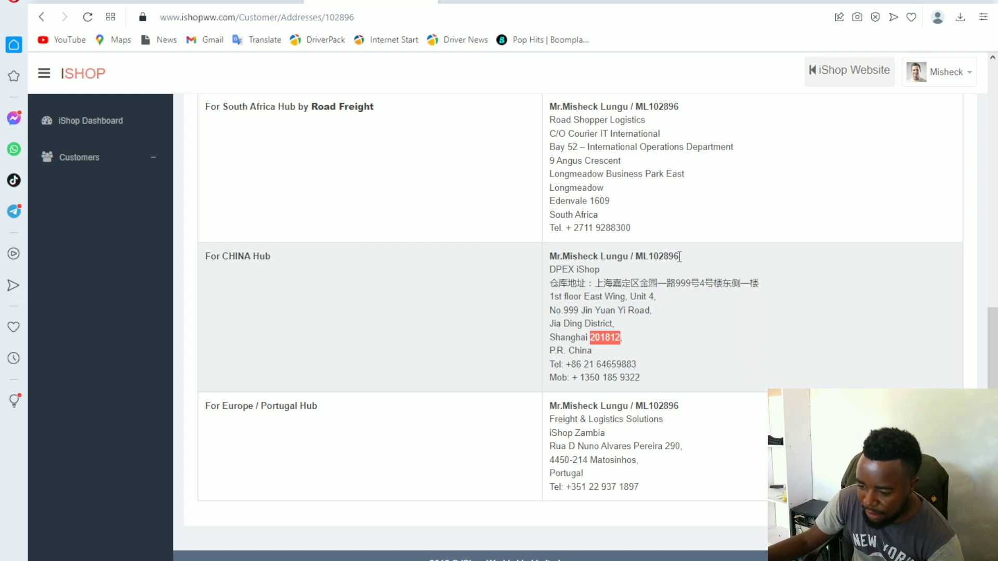
drag(681, 256, 550, 258)
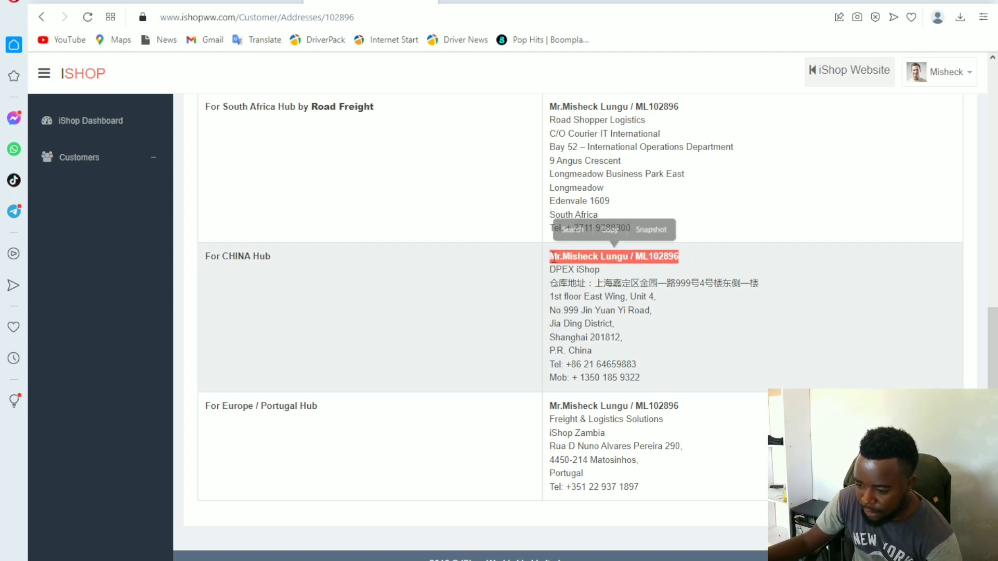
Step: Copy the hub recipient line and paste it as Alibaba's contact name
click(610, 230)
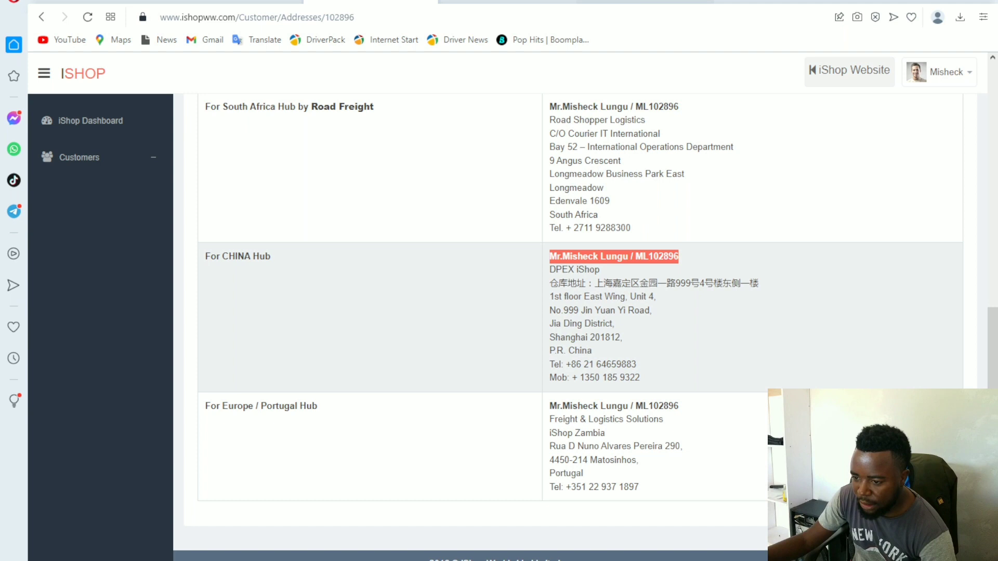
click(652, 4)
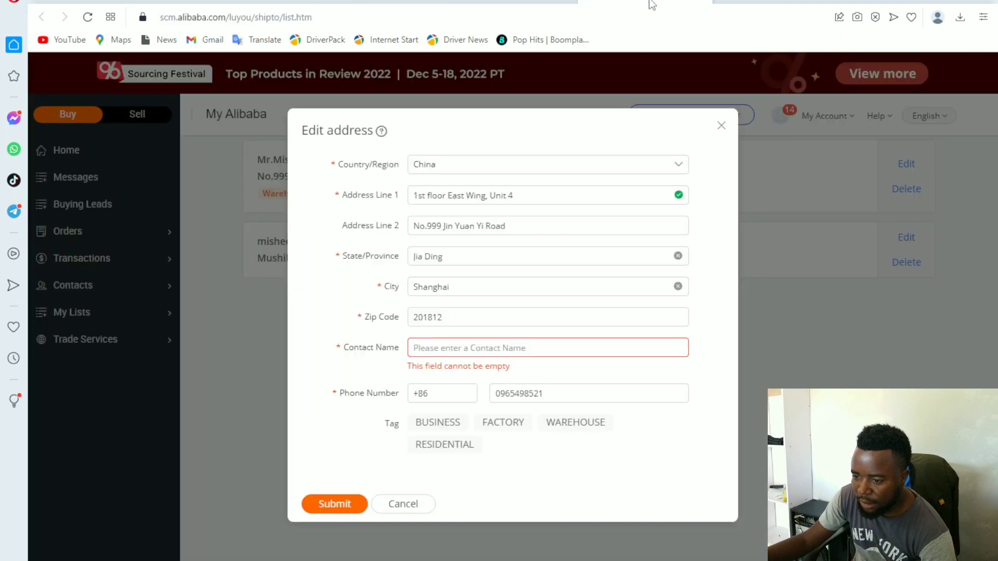
right_click(418, 349)
click(456, 436)
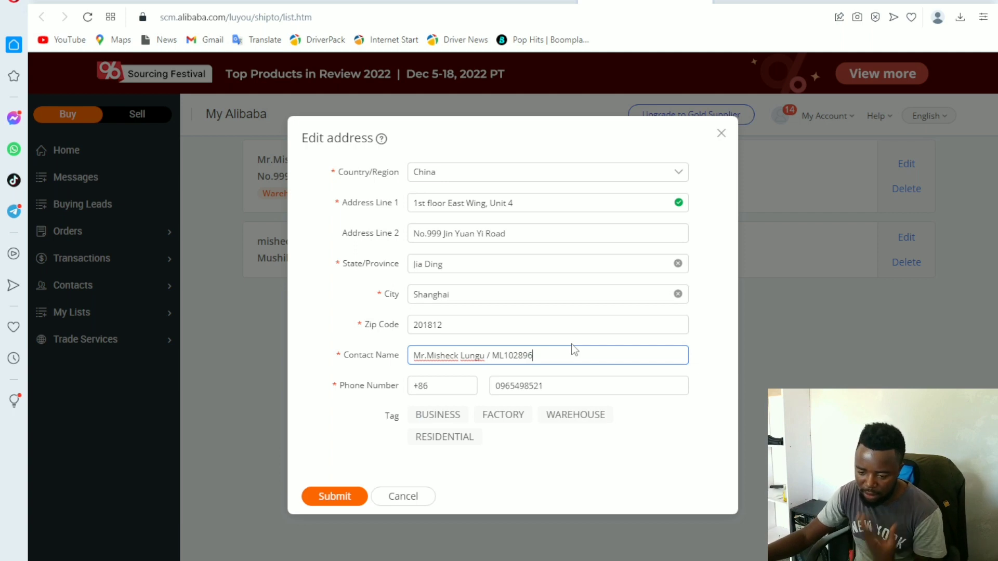
click(559, 385)
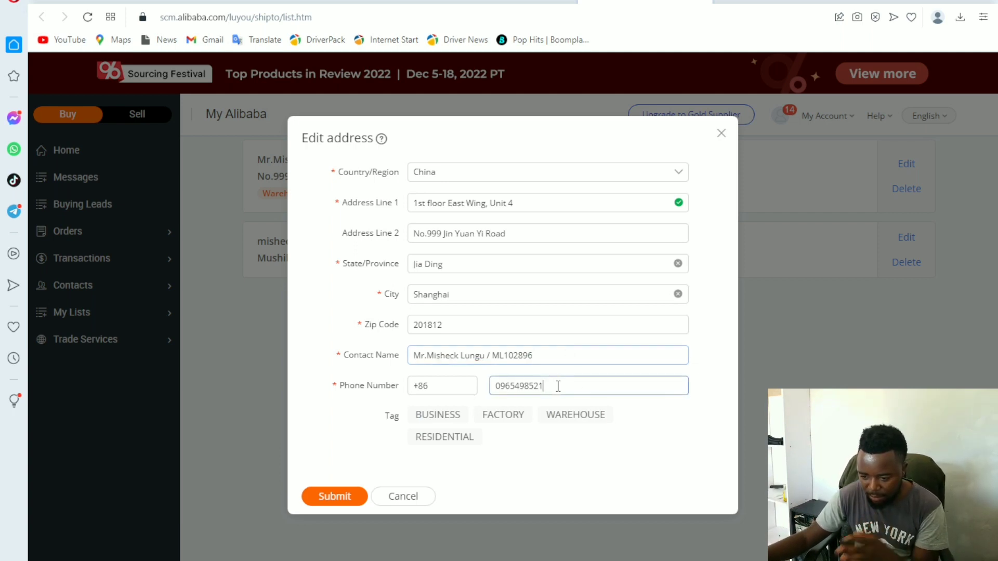
key(BackSpace)
key(BackSpace)
key(BackSpace)
key(BackSpace)
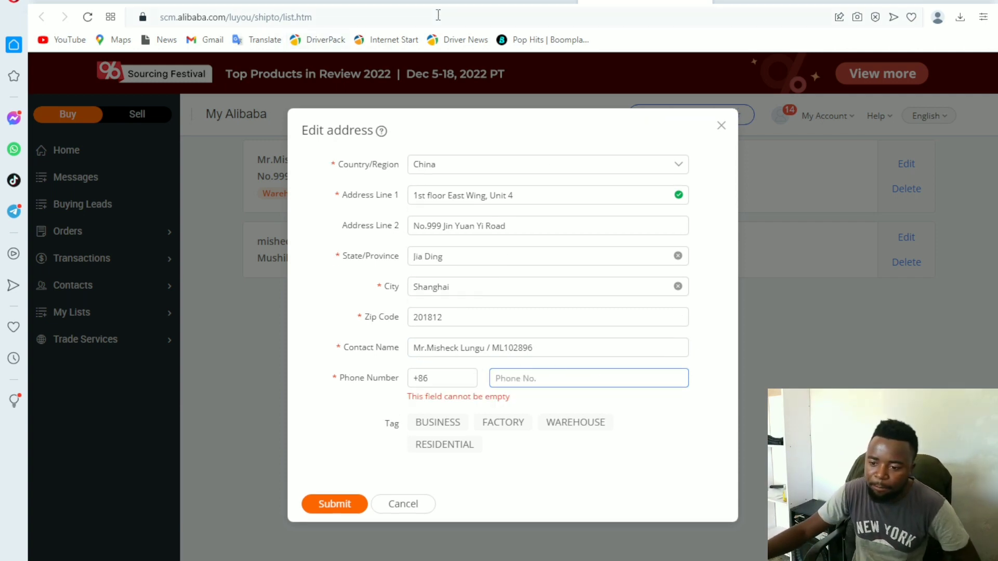
click(375, 3)
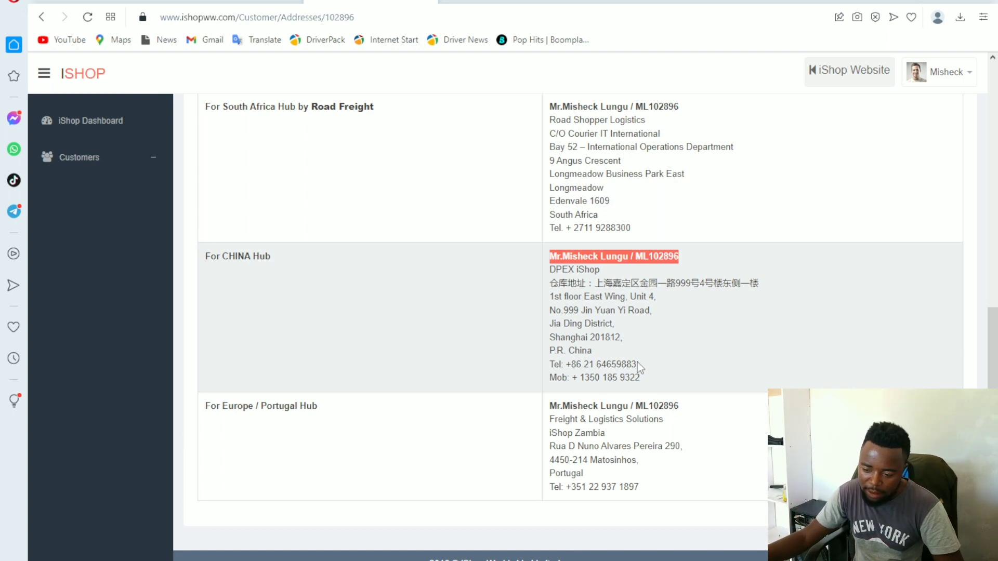
drag(585, 365, 632, 364)
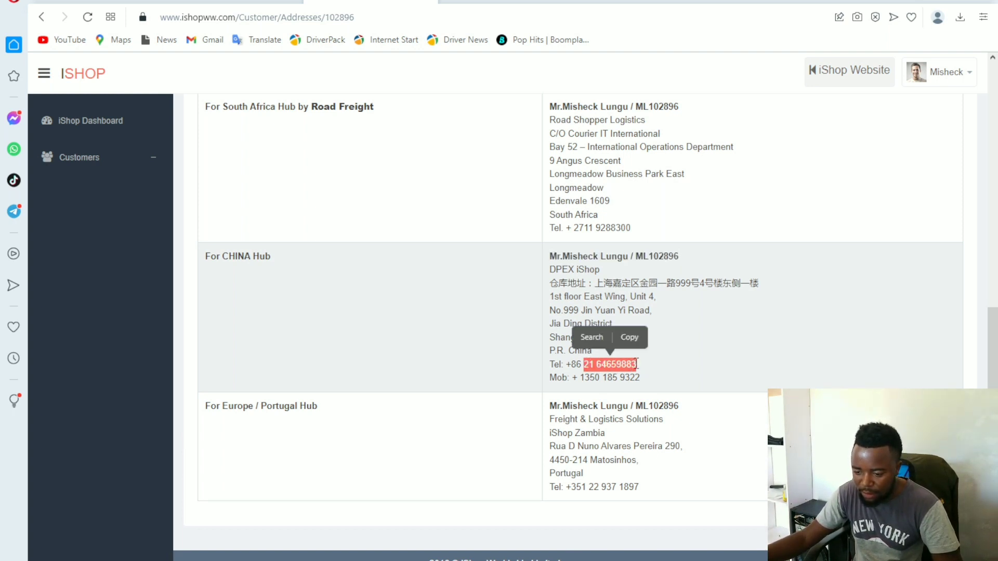
click(630, 336)
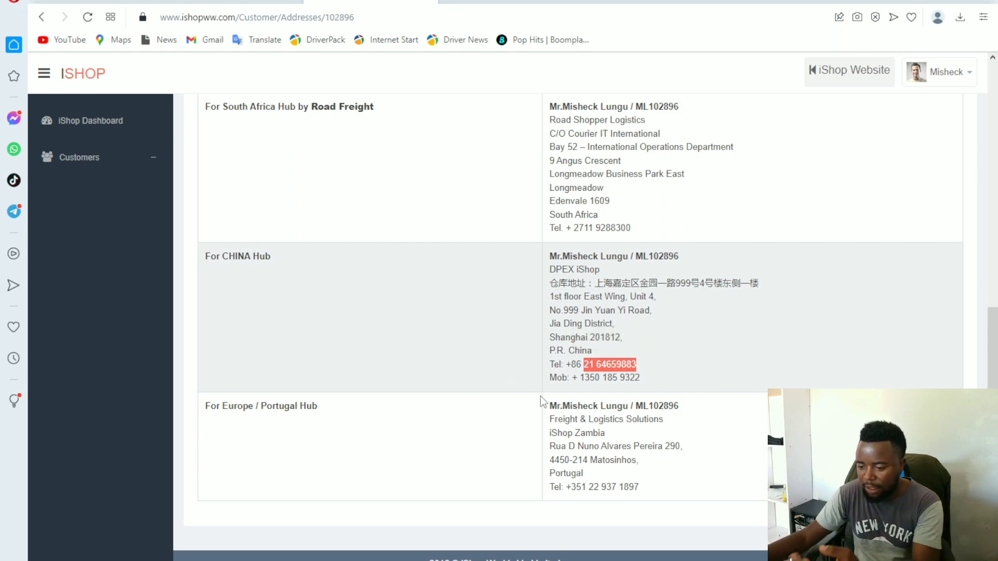
click(611, 2)
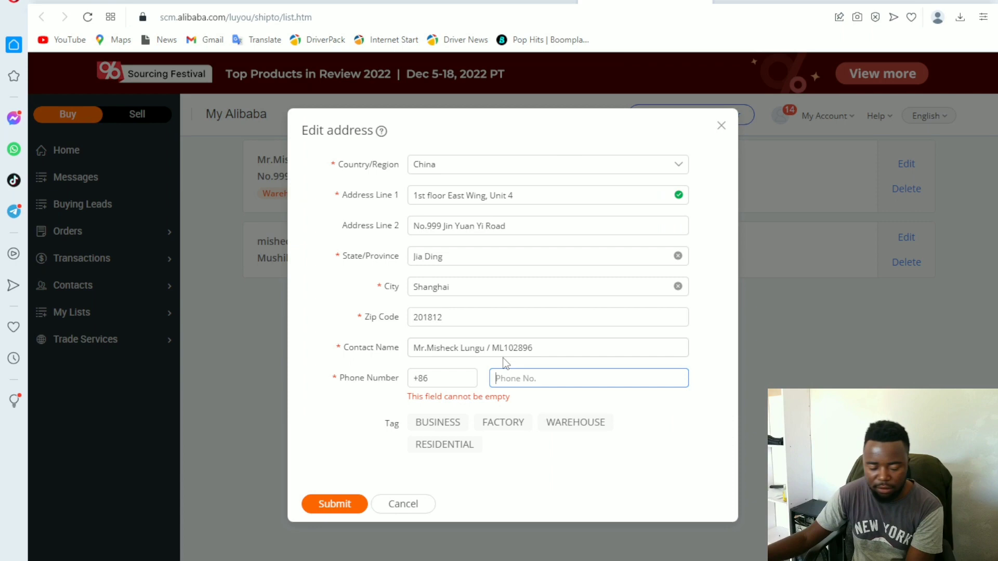
right_click(508, 379)
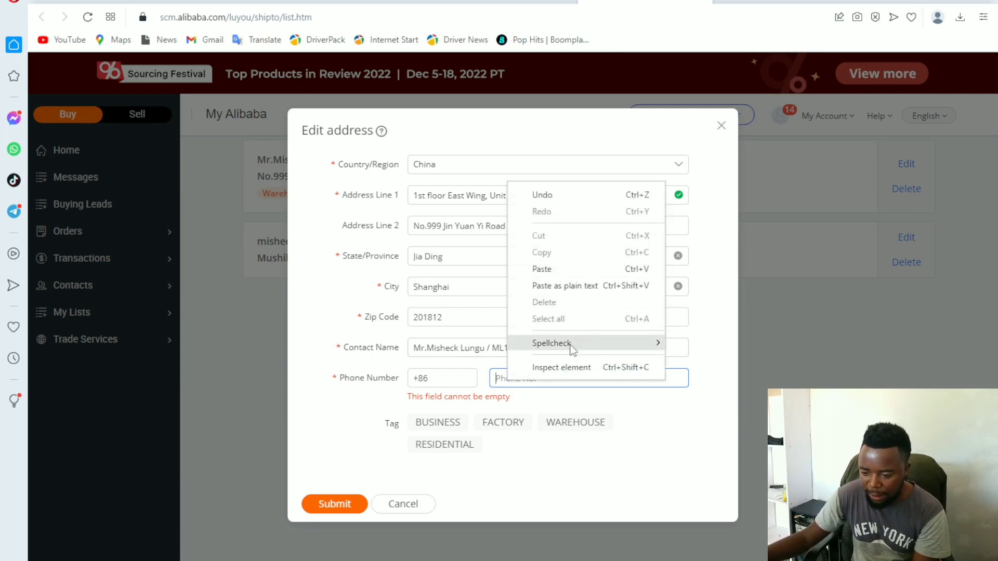
click(565, 269)
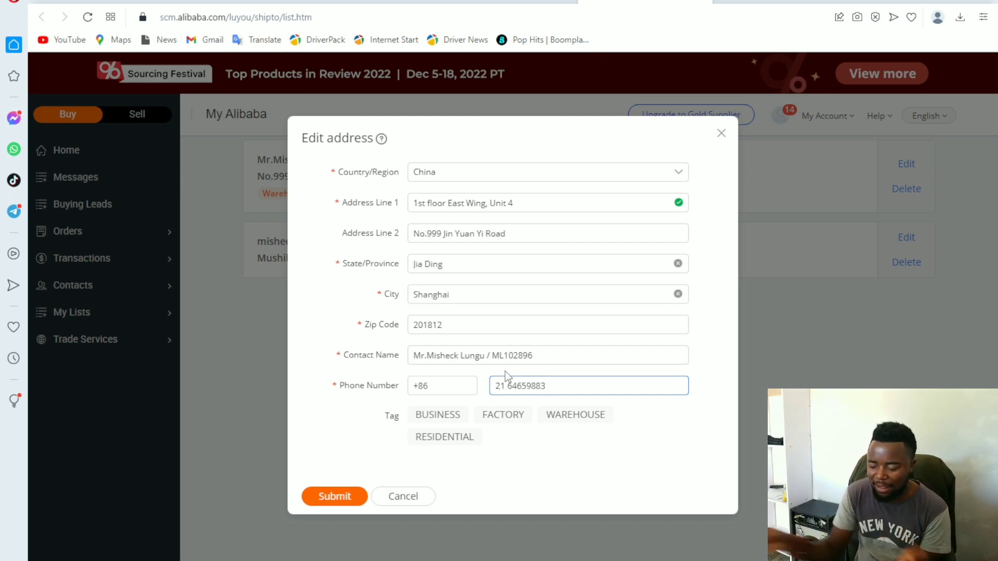
click(119, 3)
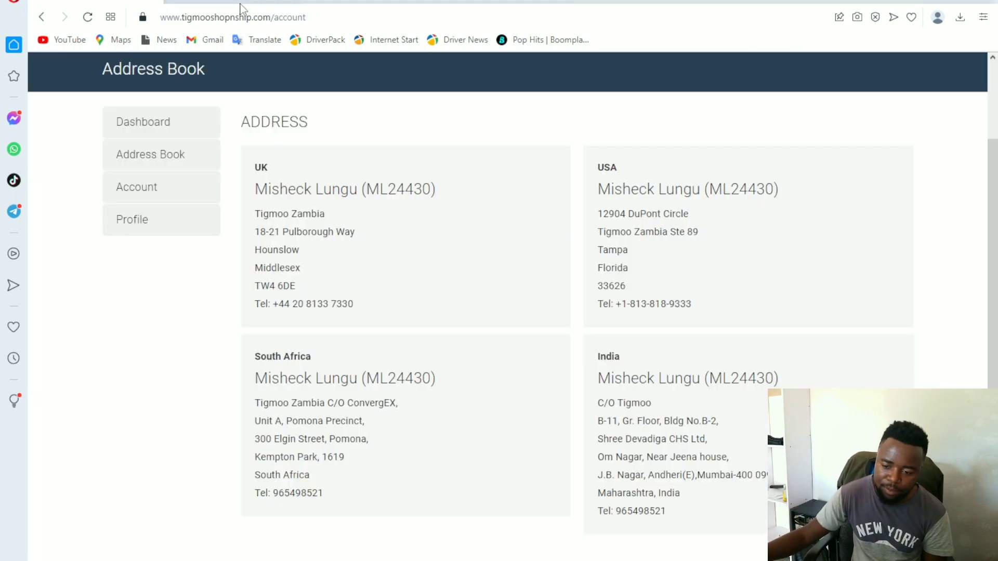
scroll(394, 206, down, 2)
scroll(394, 207, down, 1)
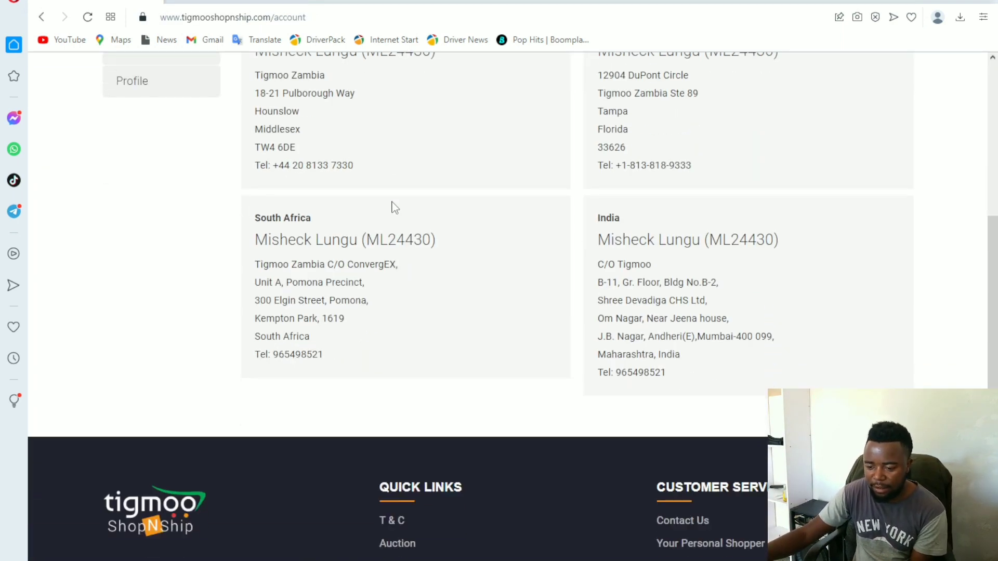
scroll(394, 207, up, 3)
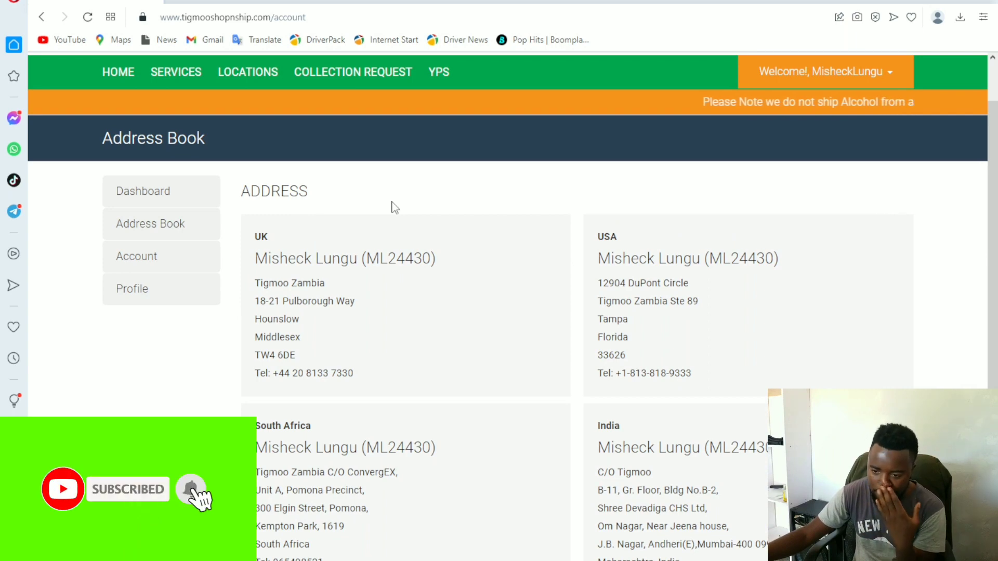
scroll(394, 207, down, 5)
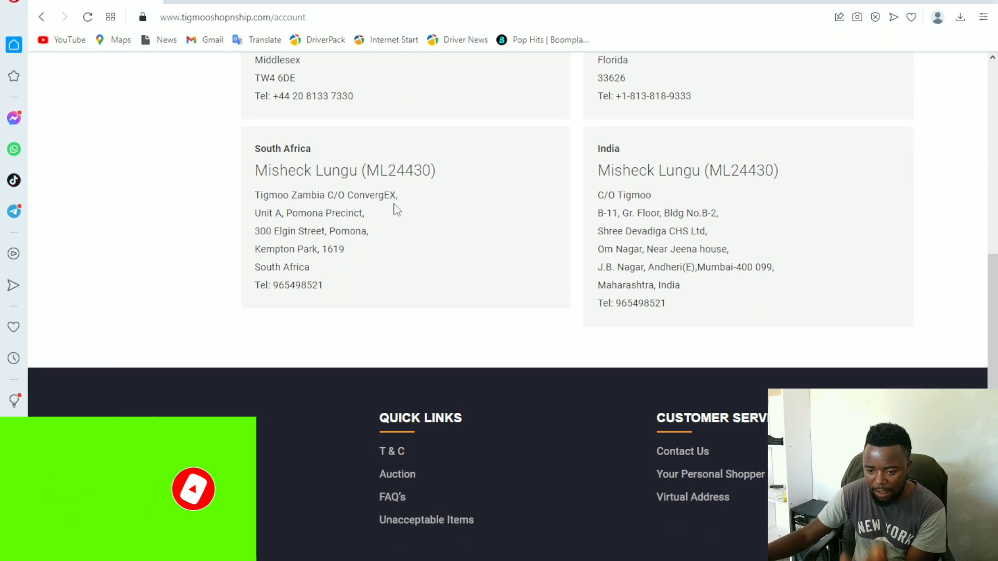
scroll(393, 207, up, 3)
scroll(394, 208, up, 2)
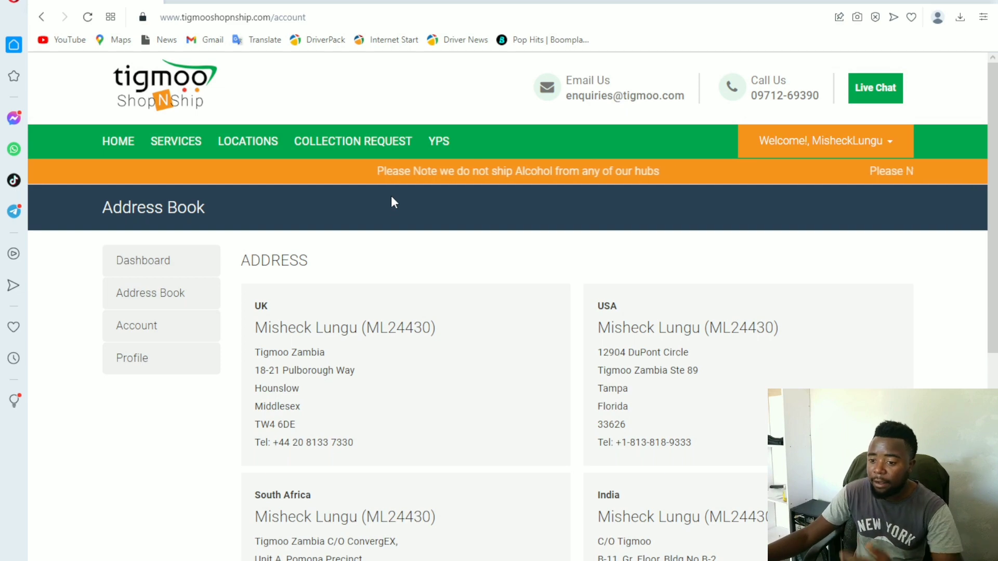
scroll(393, 208, down, 5)
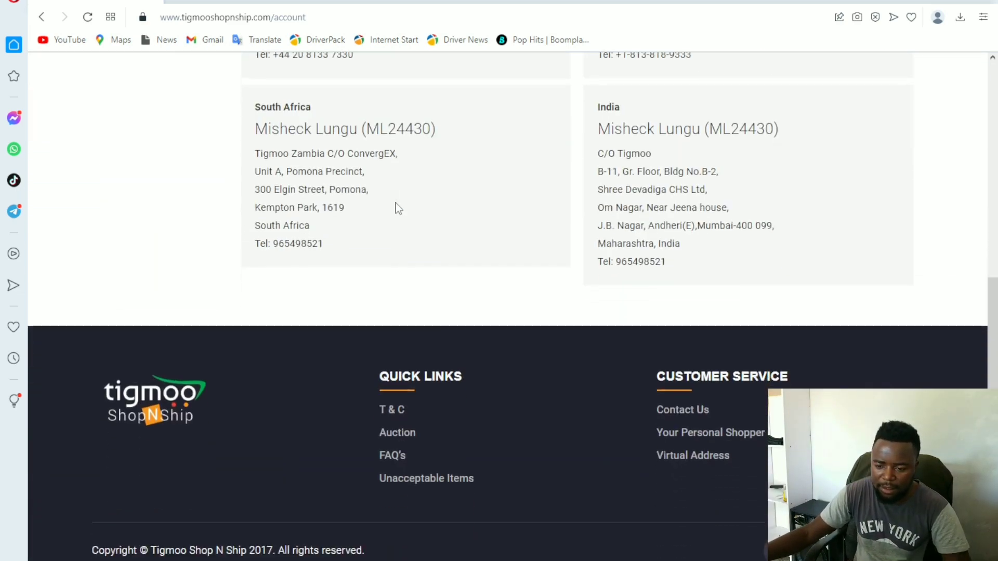
scroll(397, 204, up, 5)
click(655, 3)
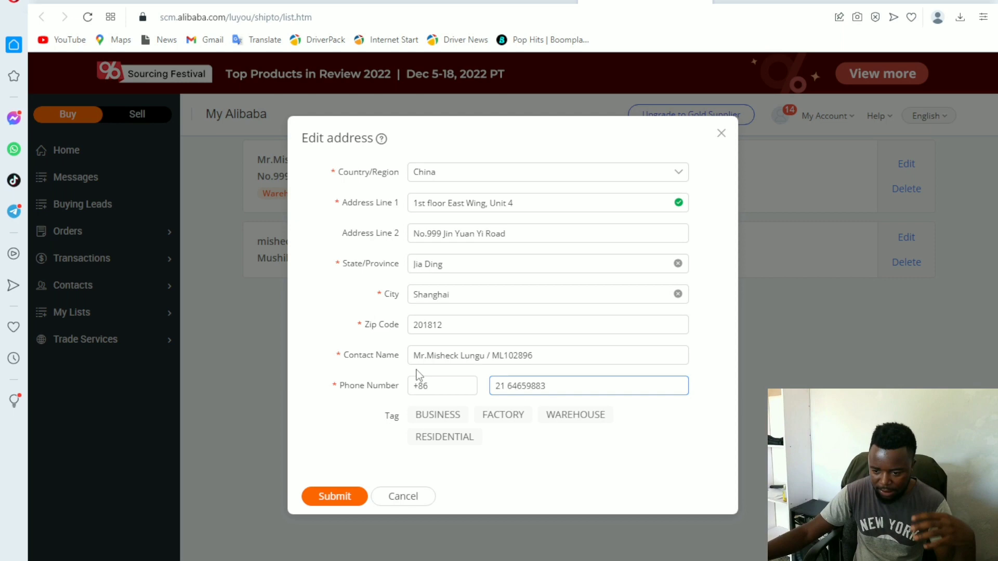
Step: Submit the edited Shanghai hub address in the Edit address dialog
click(332, 503)
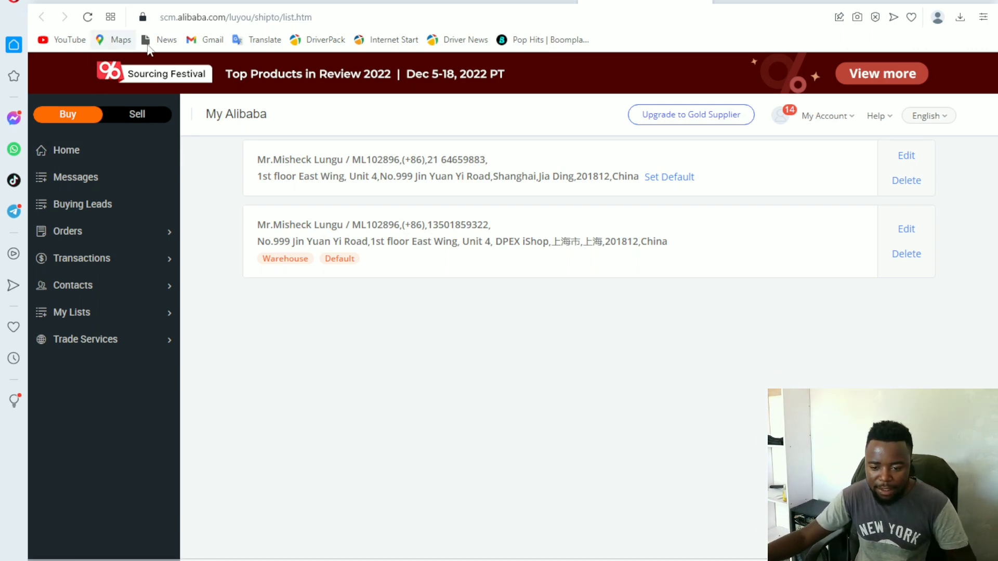
Step: Switch to the Alibaba homepage and show the fifth banner slide
click(502, 3)
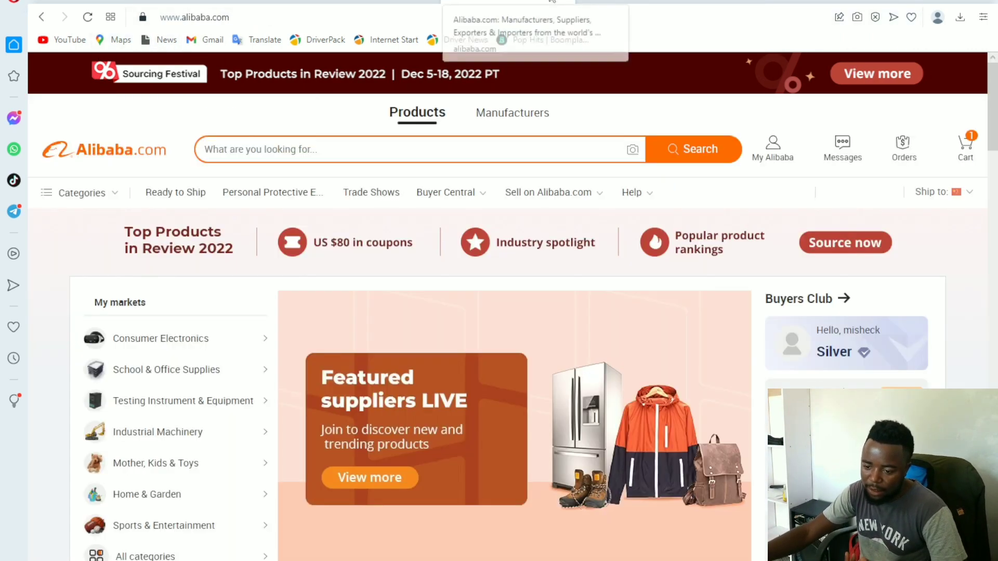
scroll(468, 168, down, 5)
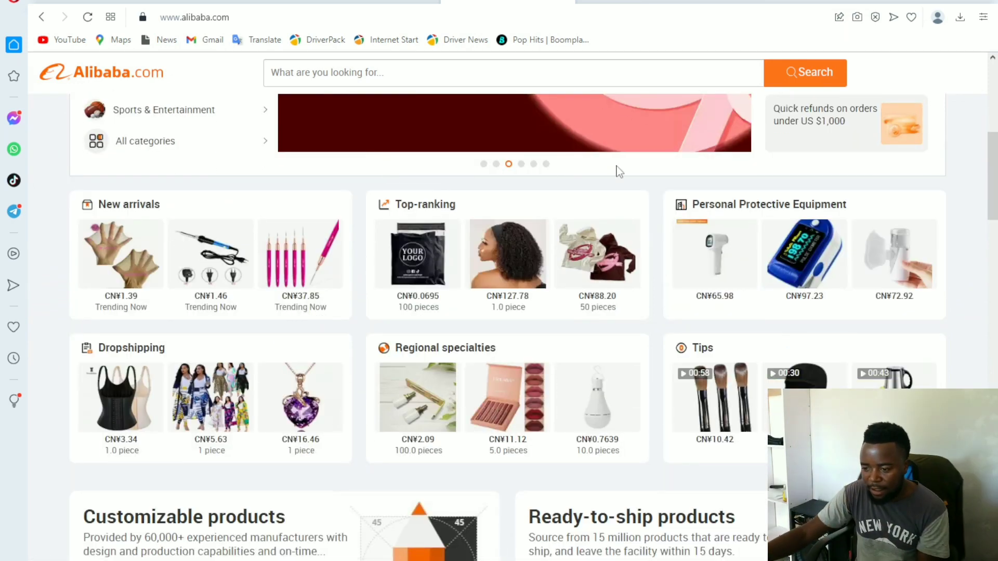
click(534, 165)
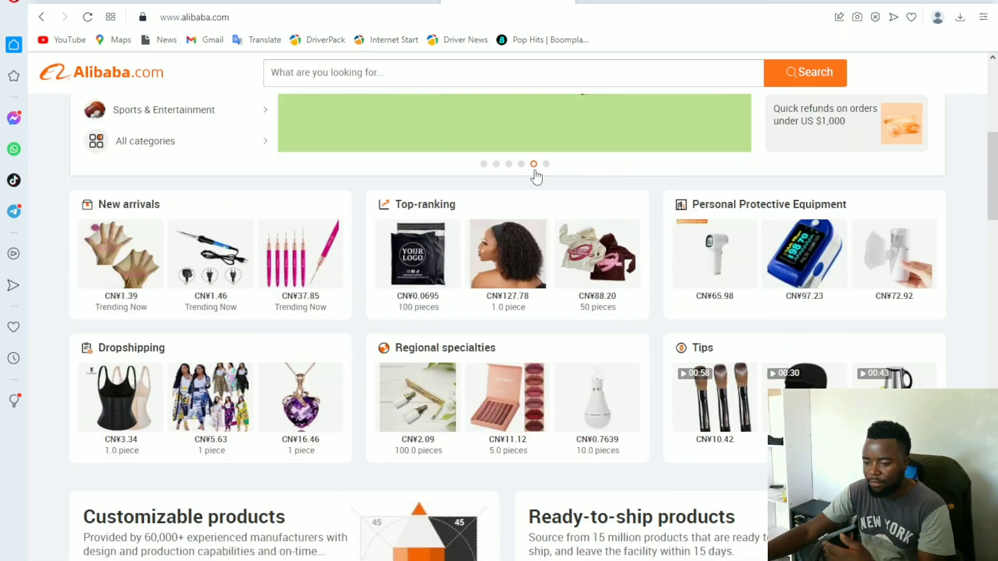
scroll(312, 293, down, 5)
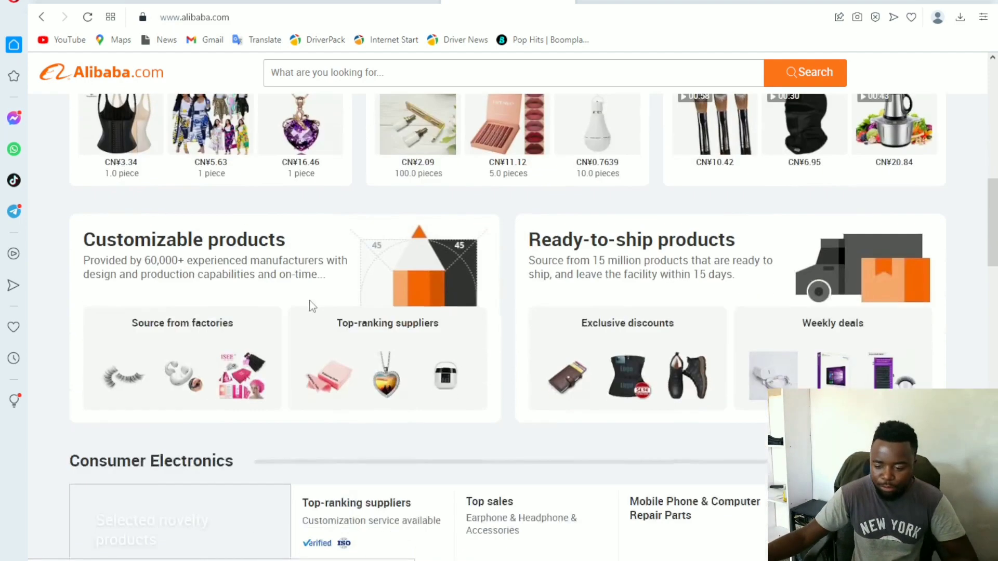
scroll(300, 297, up, 4)
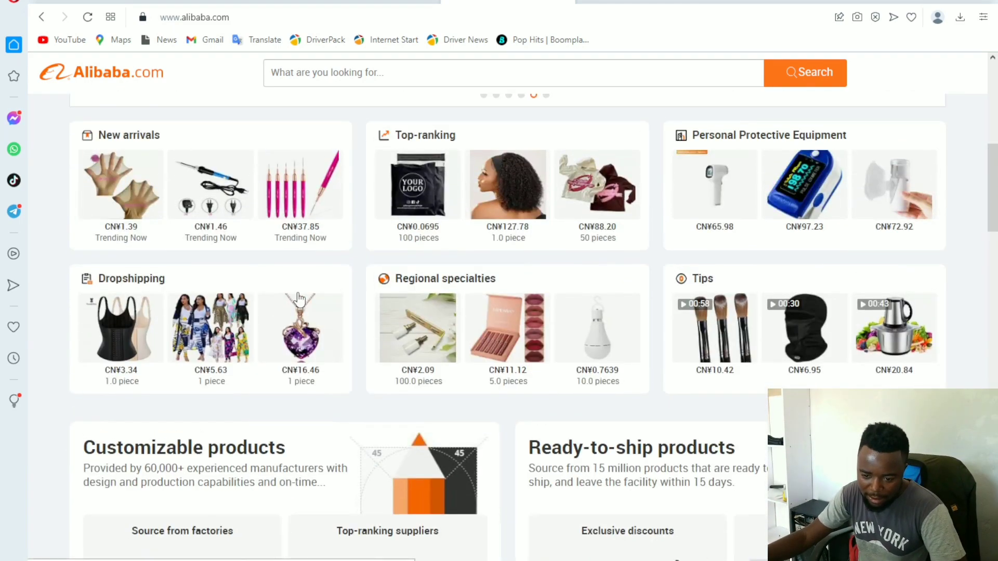
scroll(479, 328, down, 4)
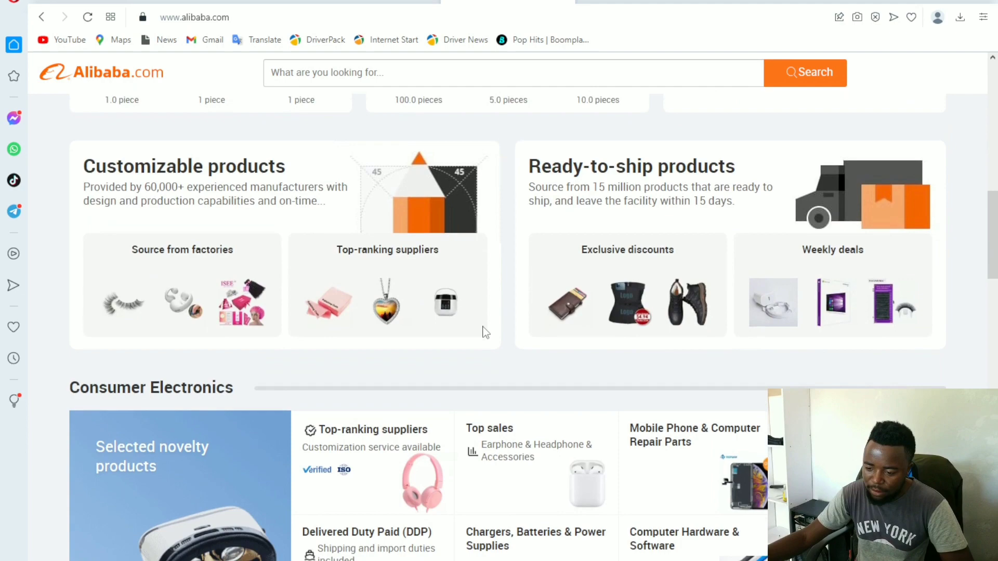
scroll(448, 308, down, 1)
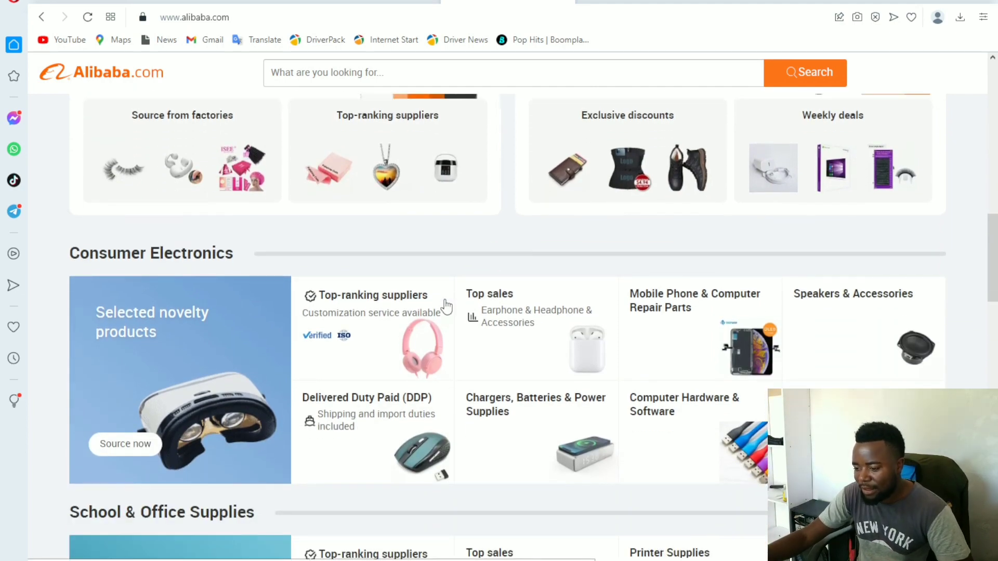
scroll(445, 306, up, 1)
scroll(444, 307, down, 1)
scroll(442, 314, down, 5)
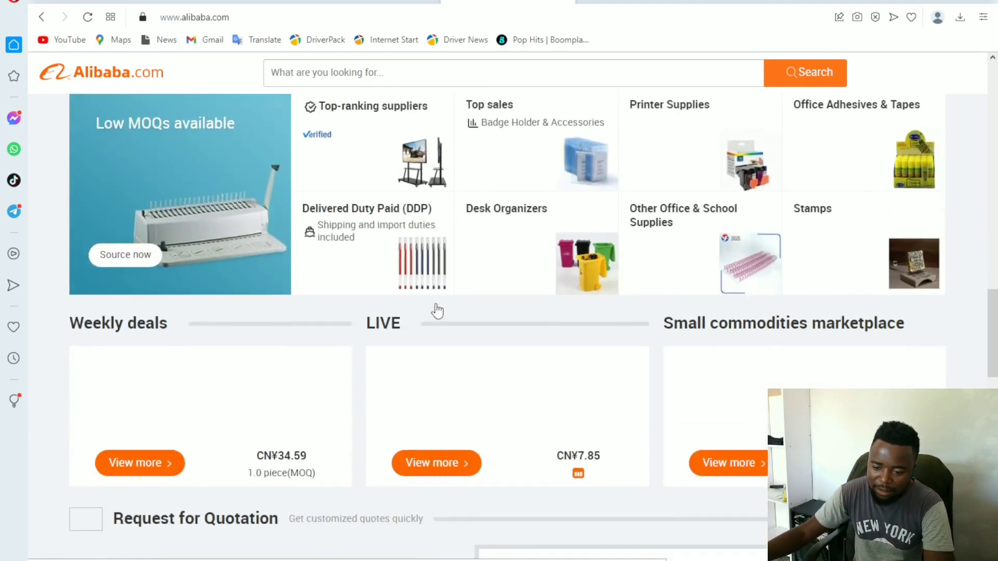
scroll(433, 308, down, 1)
scroll(421, 300, down, 1)
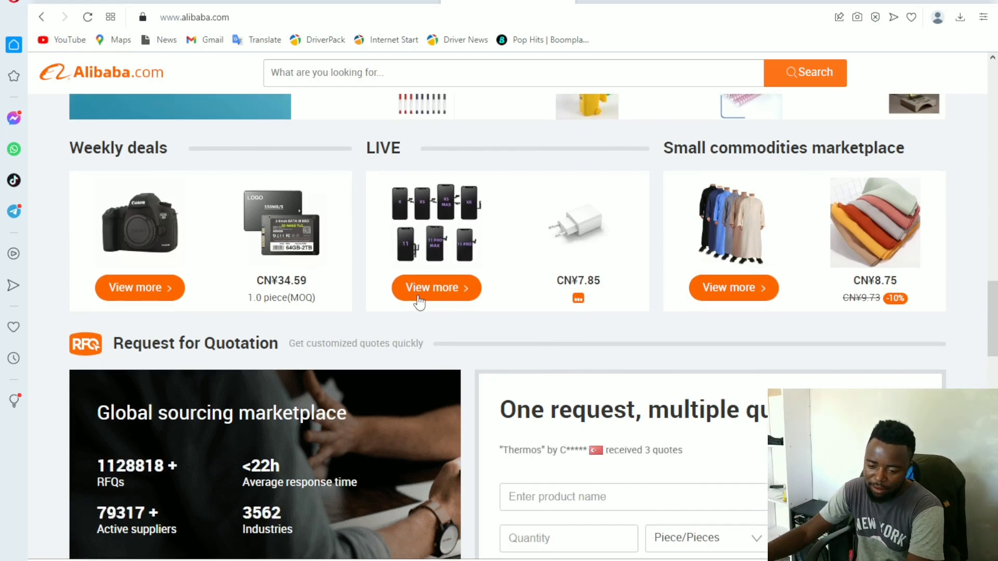